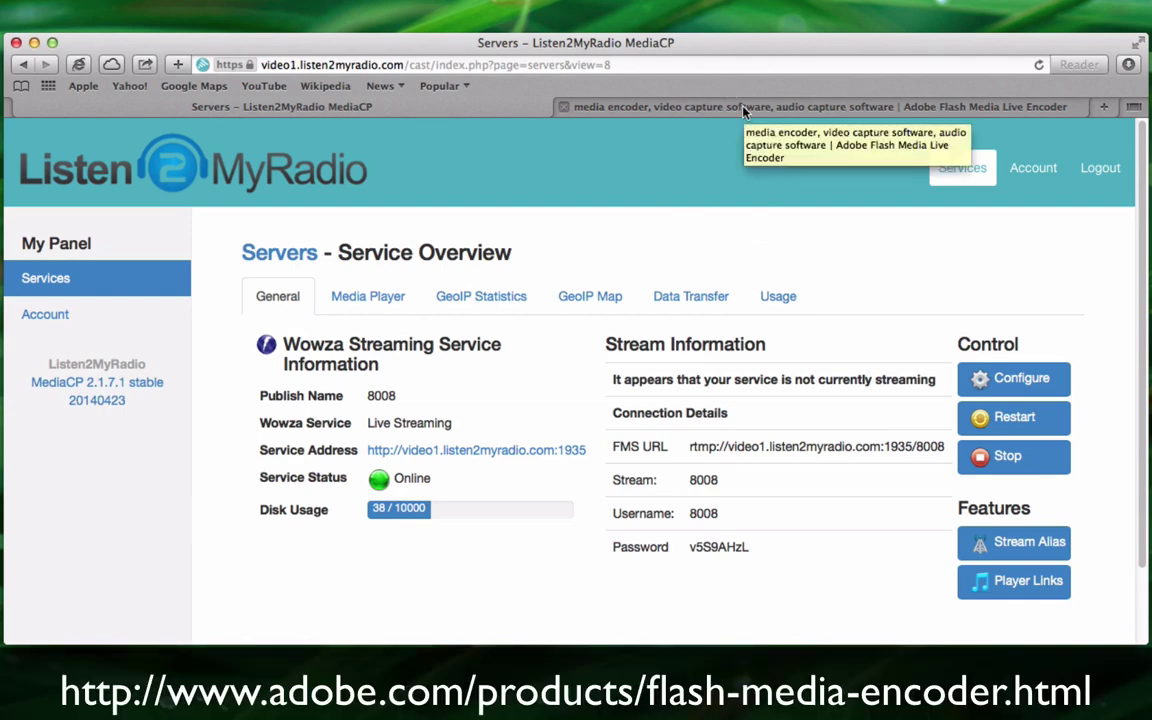
Step: Go from the Flash Media Live Encoder 3.2 product page to its Adobe ID download page
{"action": "left_click", "coordinate": [743, 108]}
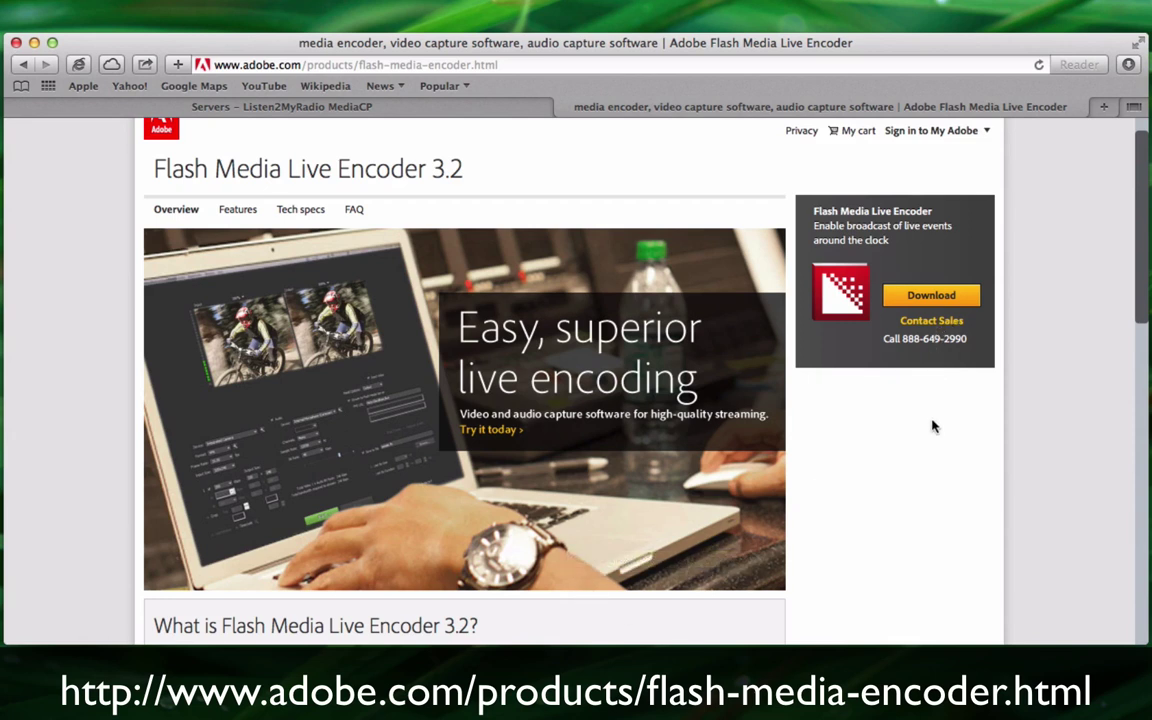
{"action": "left_click", "coordinate": [931, 322]}
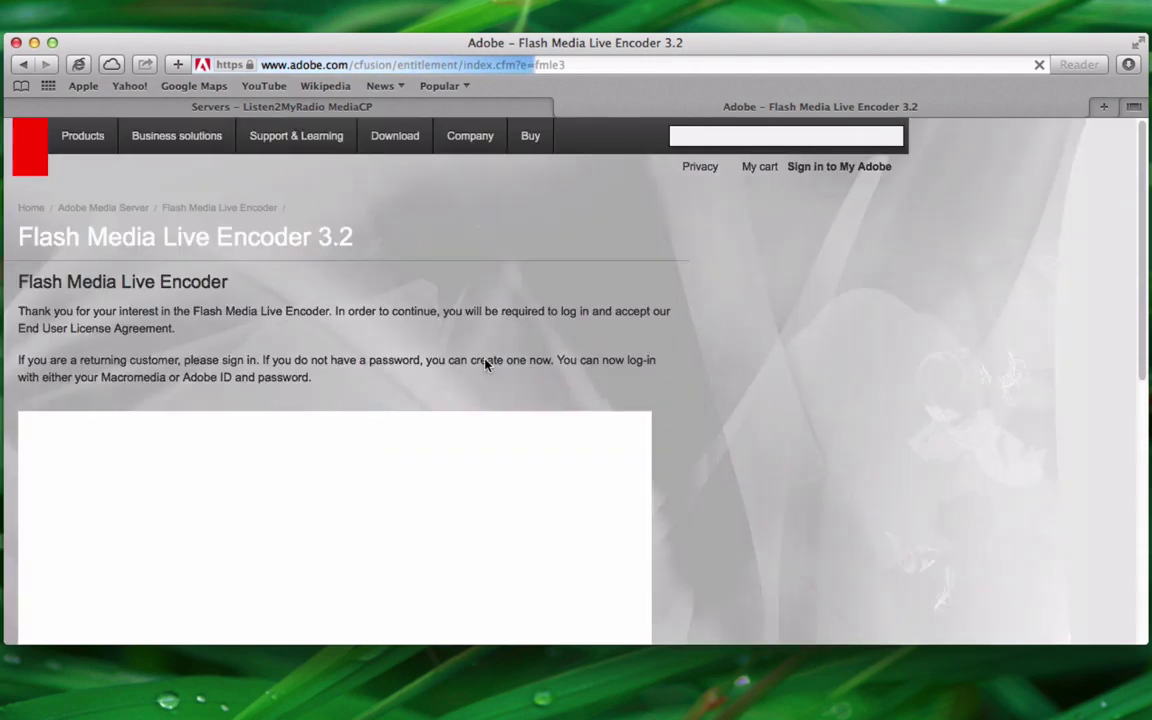
{"action": "scroll", "coordinate": [559, 372], "scroll_direction": "down", "scroll_amount": 3}
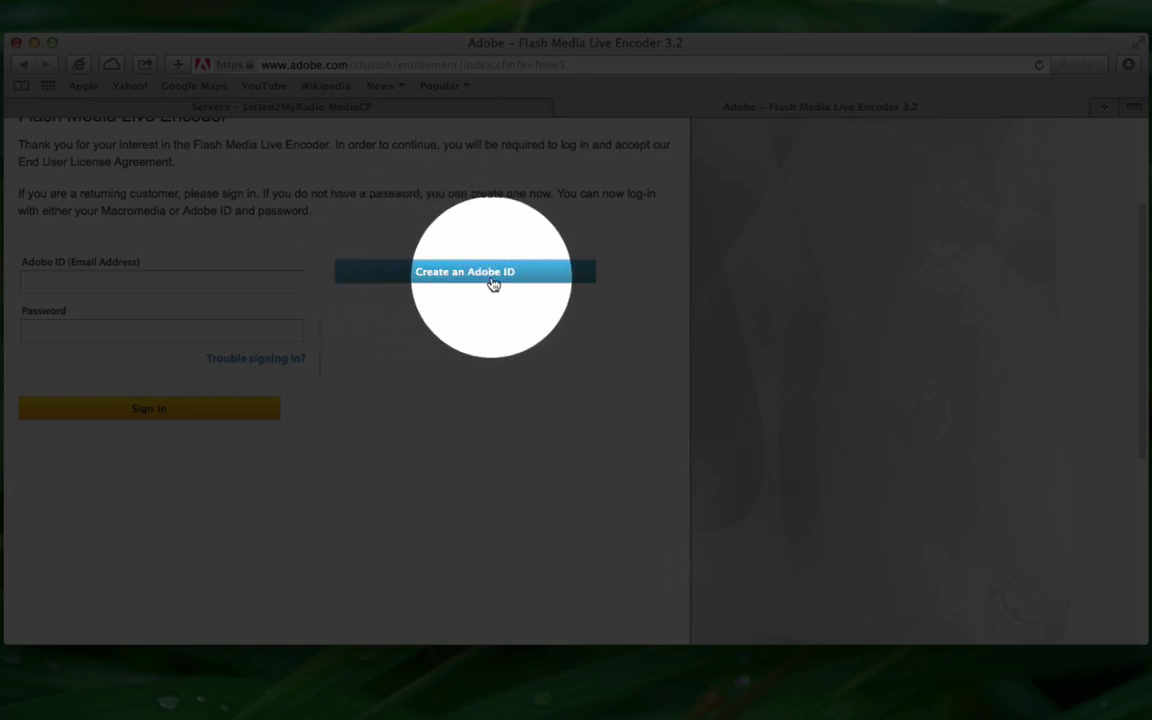
{"action": "scroll", "coordinate": [531, 400], "scroll_direction": "down", "scroll_amount": 2}
{"action": "scroll", "coordinate": [532, 406], "scroll_direction": "down", "scroll_amount": 4}
{"action": "scroll", "coordinate": [532, 404], "scroll_direction": "up", "scroll_amount": 10}
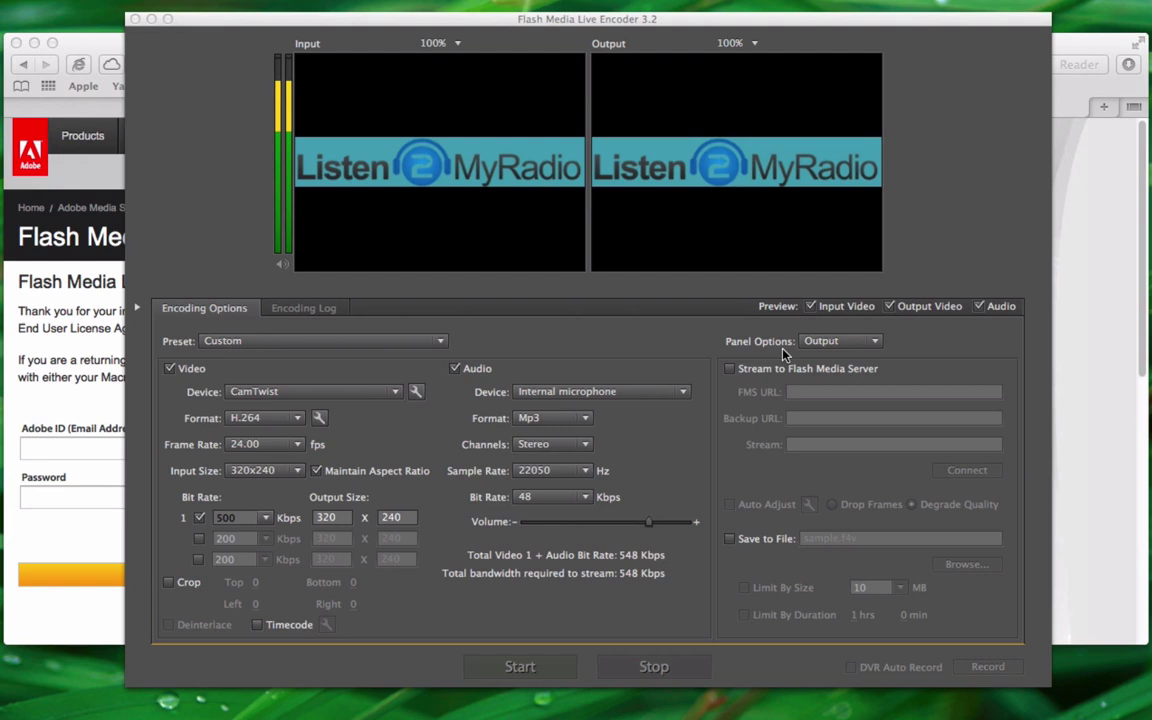
Step: Return to the Listen2MyRadio control panel and open Configure for service 8008
{"action": "left_click", "coordinate": [1062, 292]}
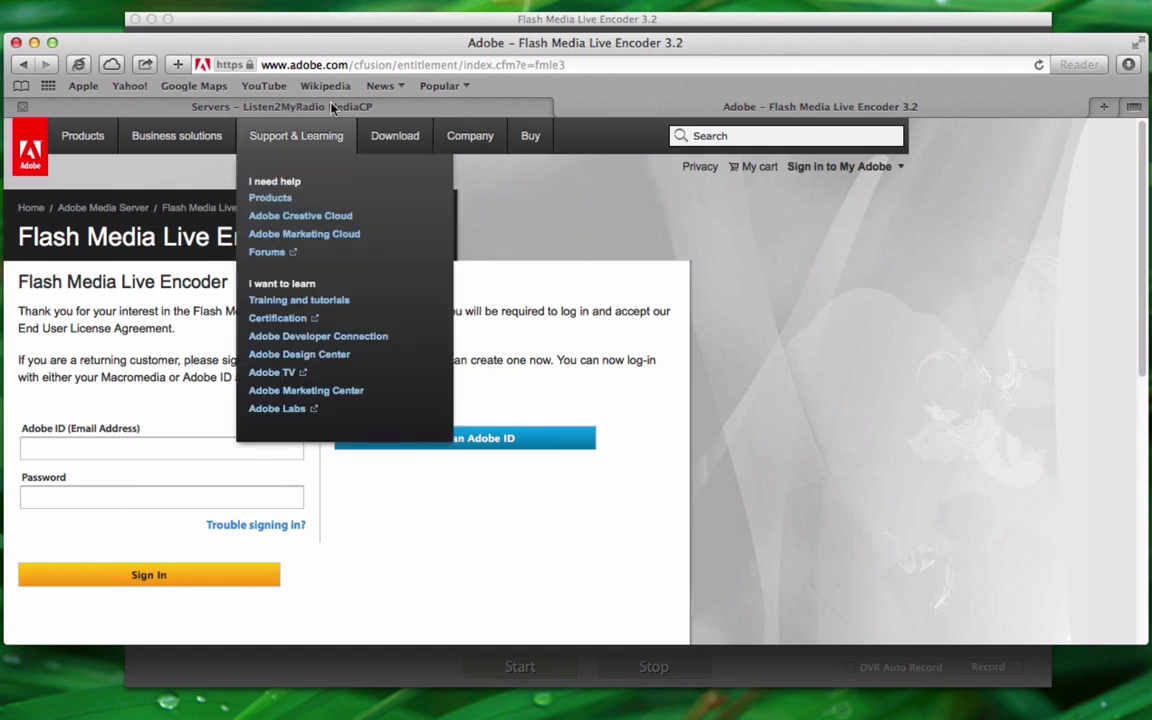
{"action": "left_click", "coordinate": [293, 104]}
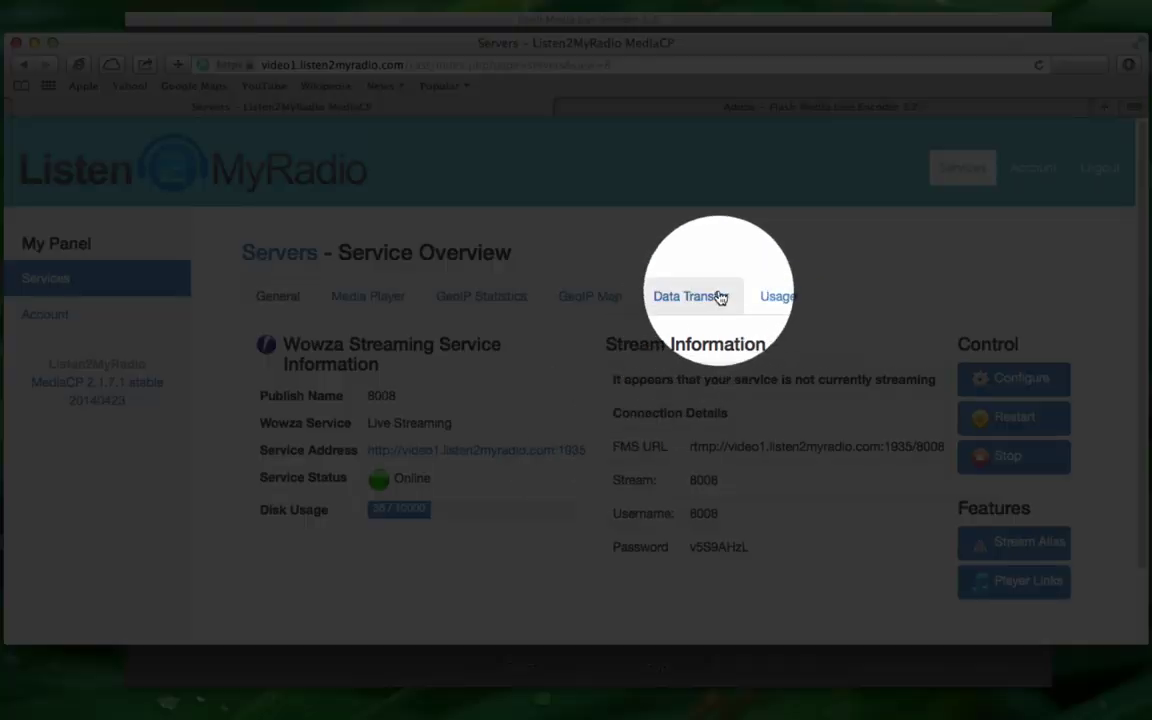
{"action": "left_click", "coordinate": [1022, 379]}
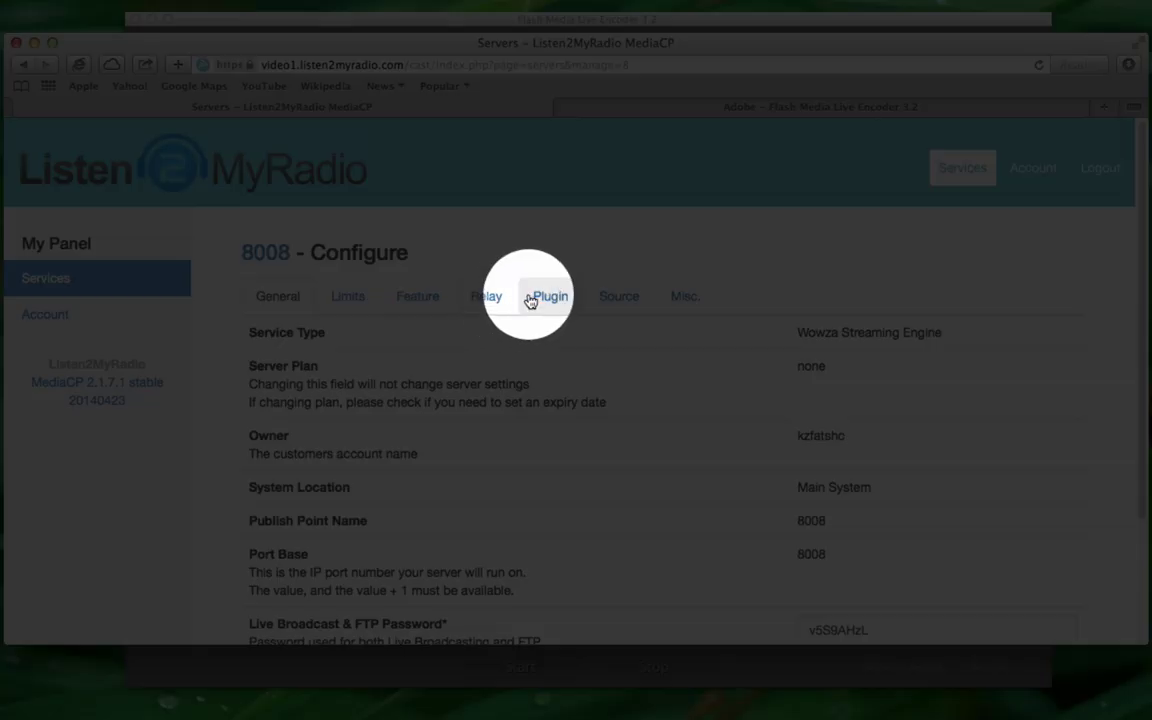
Step: Set service 8008's type to Live Streaming, update the configuration, and return to the encoder
{"action": "left_click", "coordinate": [532, 299]}
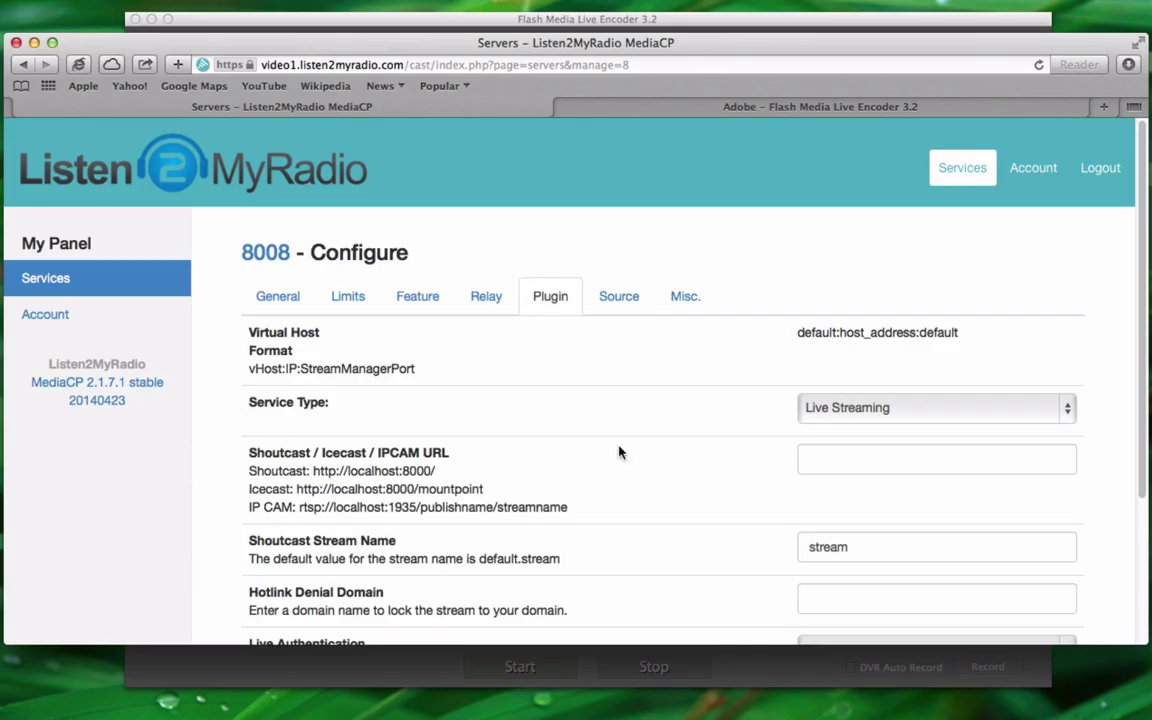
{"action": "left_click", "coordinate": [944, 407]}
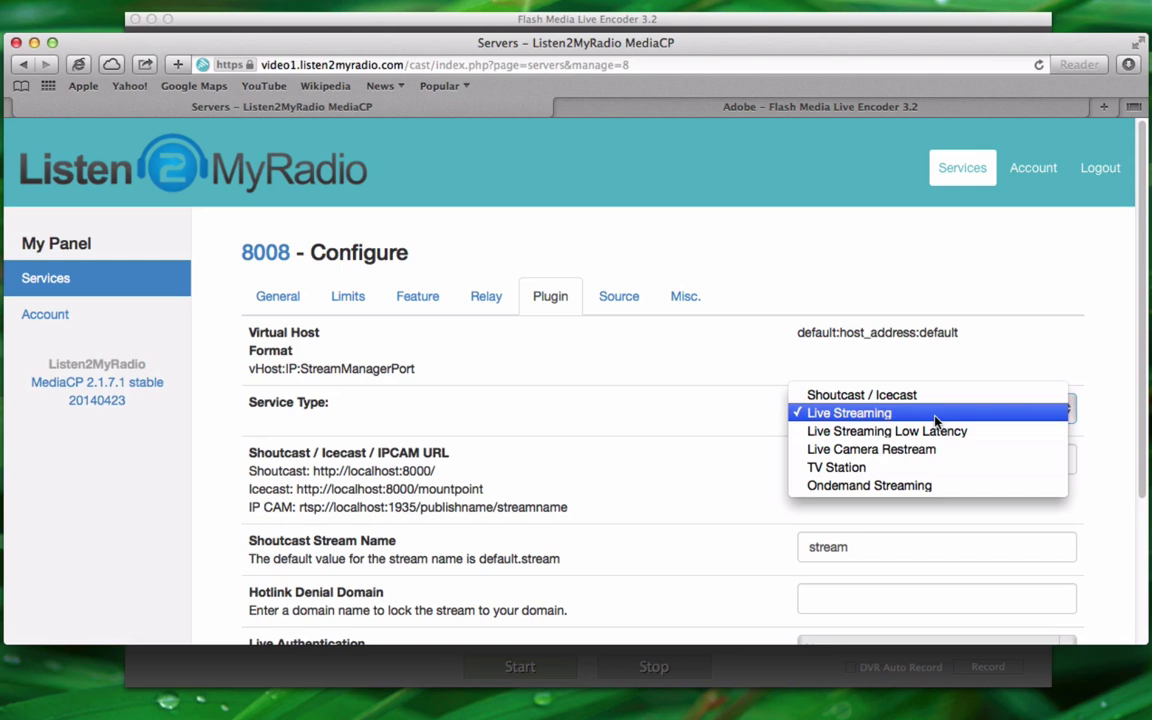
{"action": "left_click", "coordinate": [934, 418]}
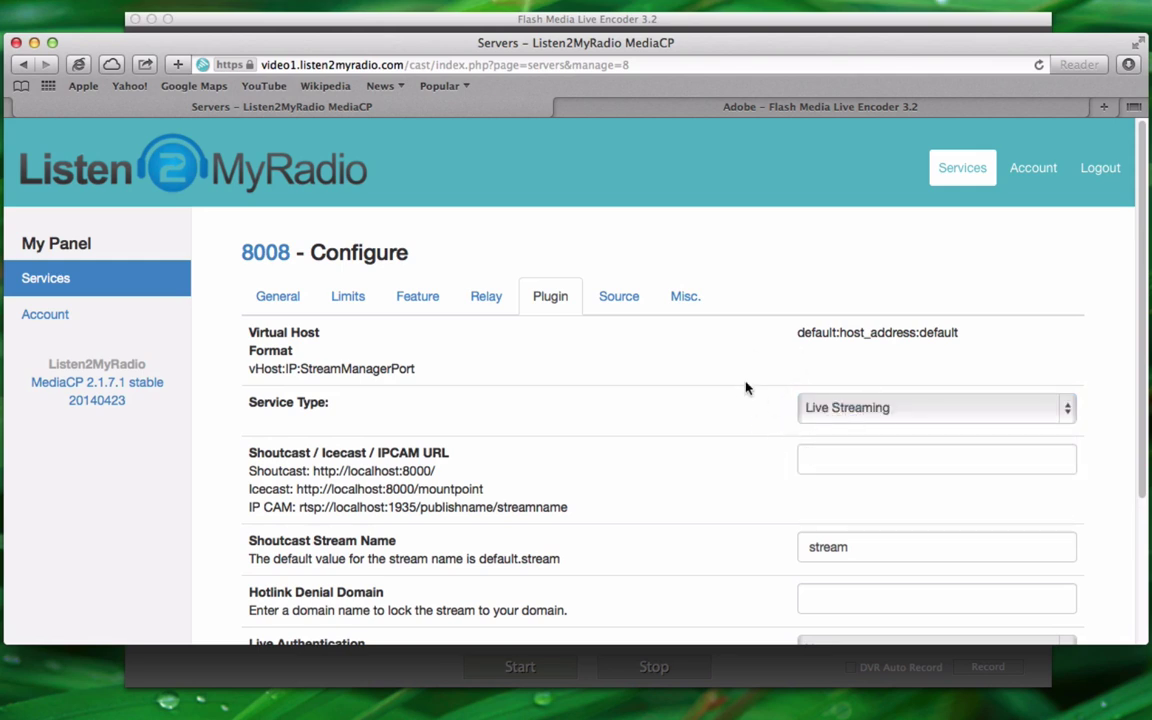
{"action": "scroll", "coordinate": [621, 394], "scroll_direction": "down", "scroll_amount": 5}
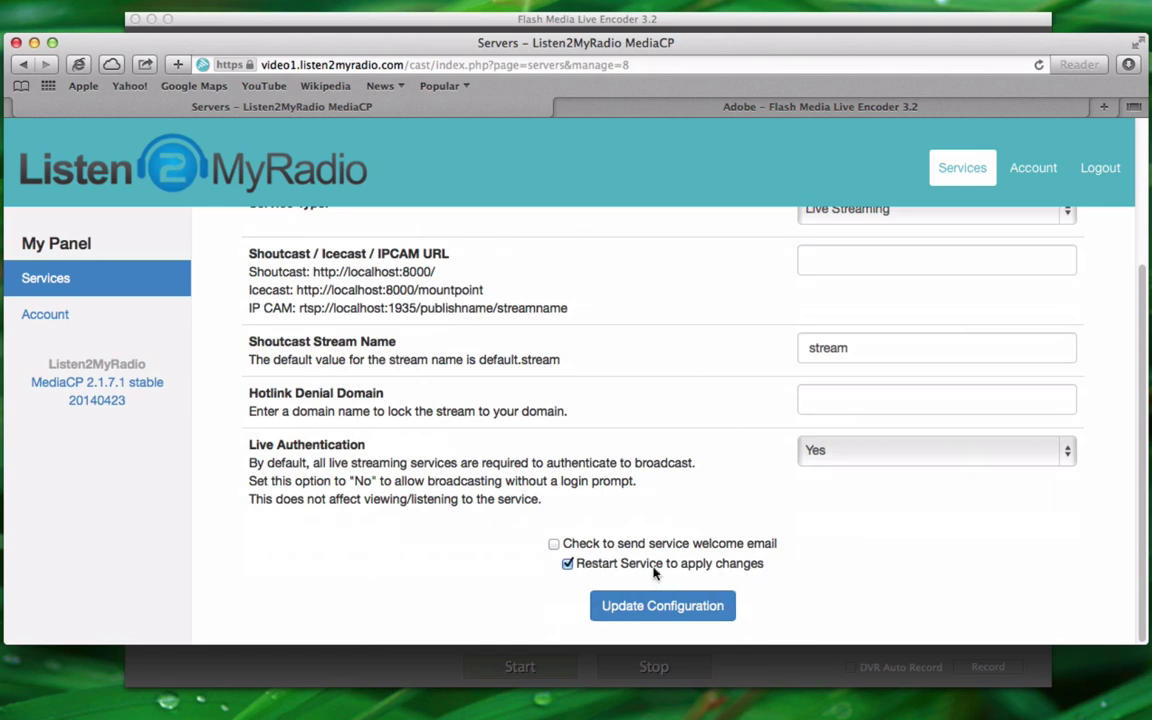
{"action": "left_click", "coordinate": [716, 607]}
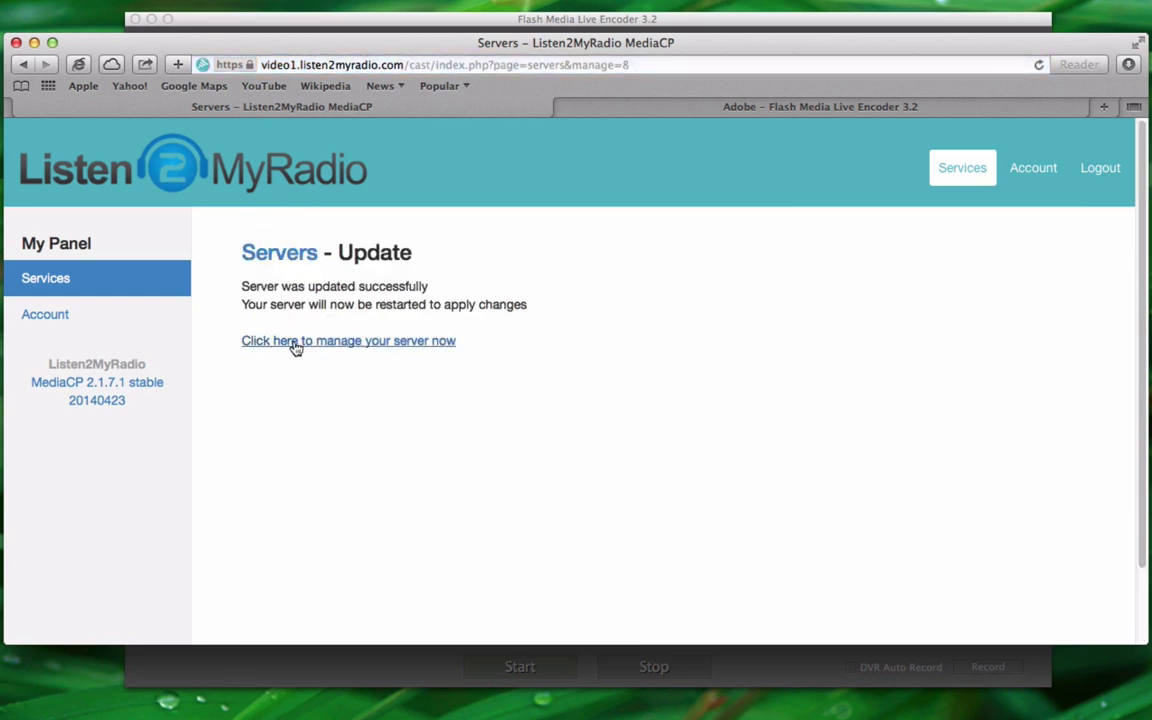
{"action": "left_click", "coordinate": [396, 342]}
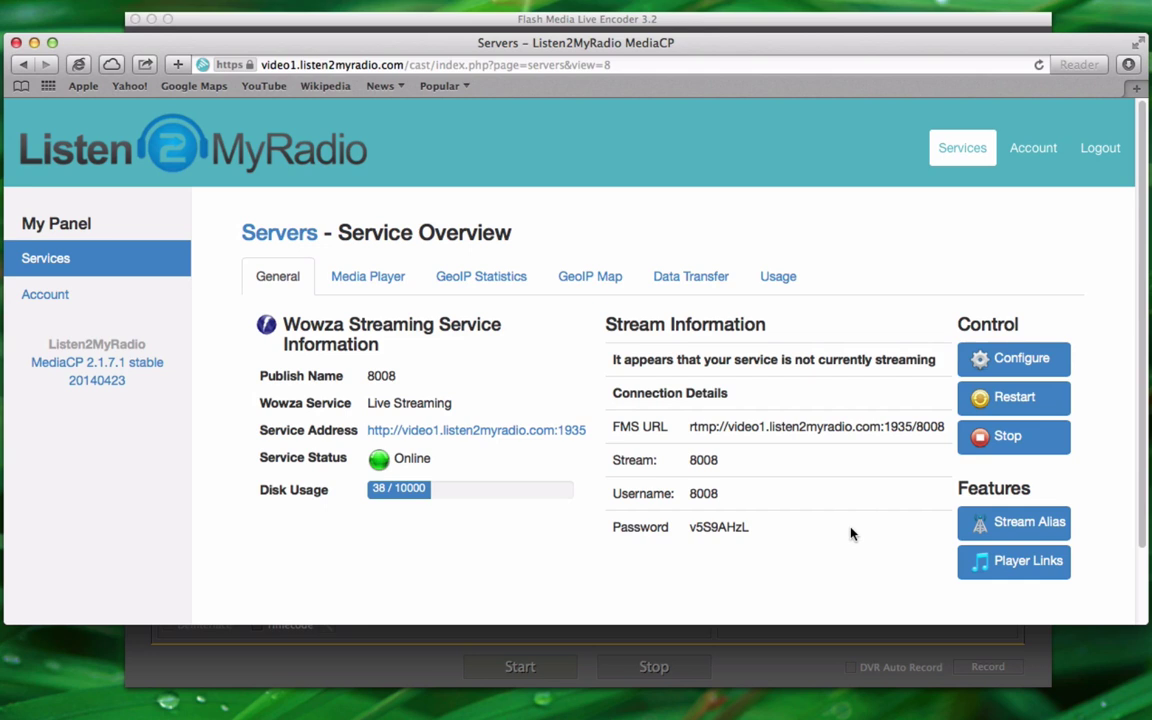
{"action": "key", "text": "super+Tab"}
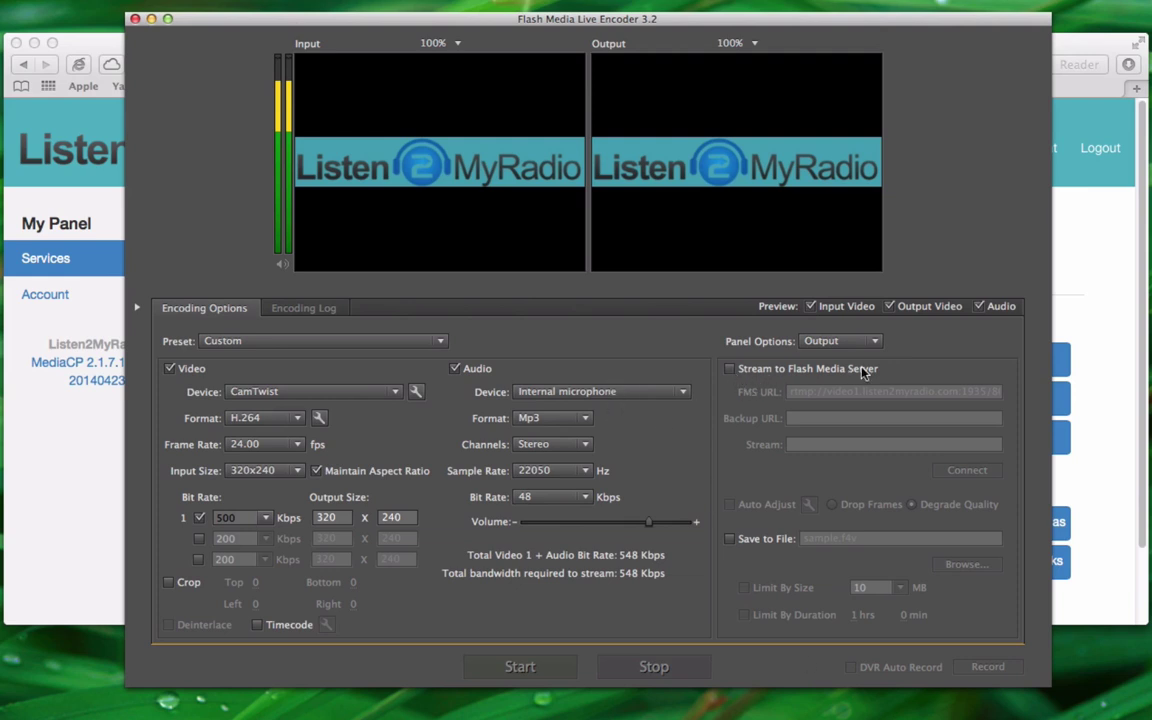
Step: Enable Stream to Flash Media Server and clear the existing FMS URL
{"action": "left_click", "coordinate": [775, 373]}
{"action": "triple_click", "coordinate": [814, 392]}
{"action": "key", "text": "BackSpace"}
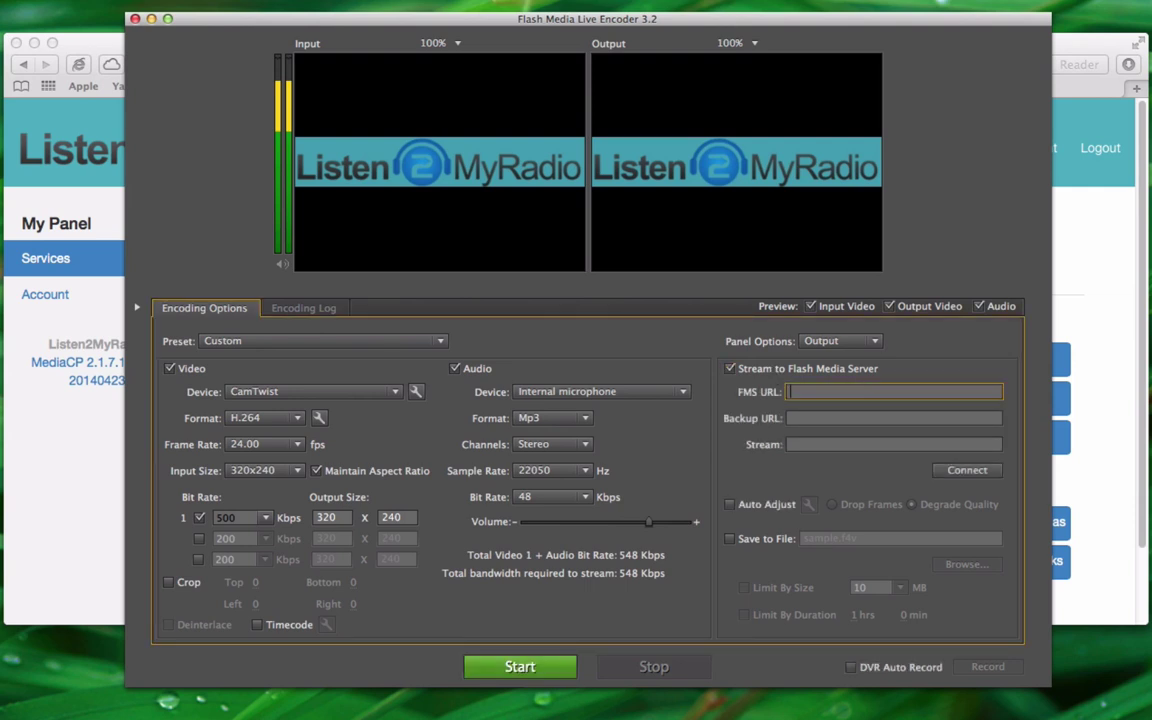
Step: Copy rtmp://video1.listen2myradio.com:1935/8008 from the control panel and paste it as the FMS URL
{"action": "left_click", "coordinate": [1080, 256]}
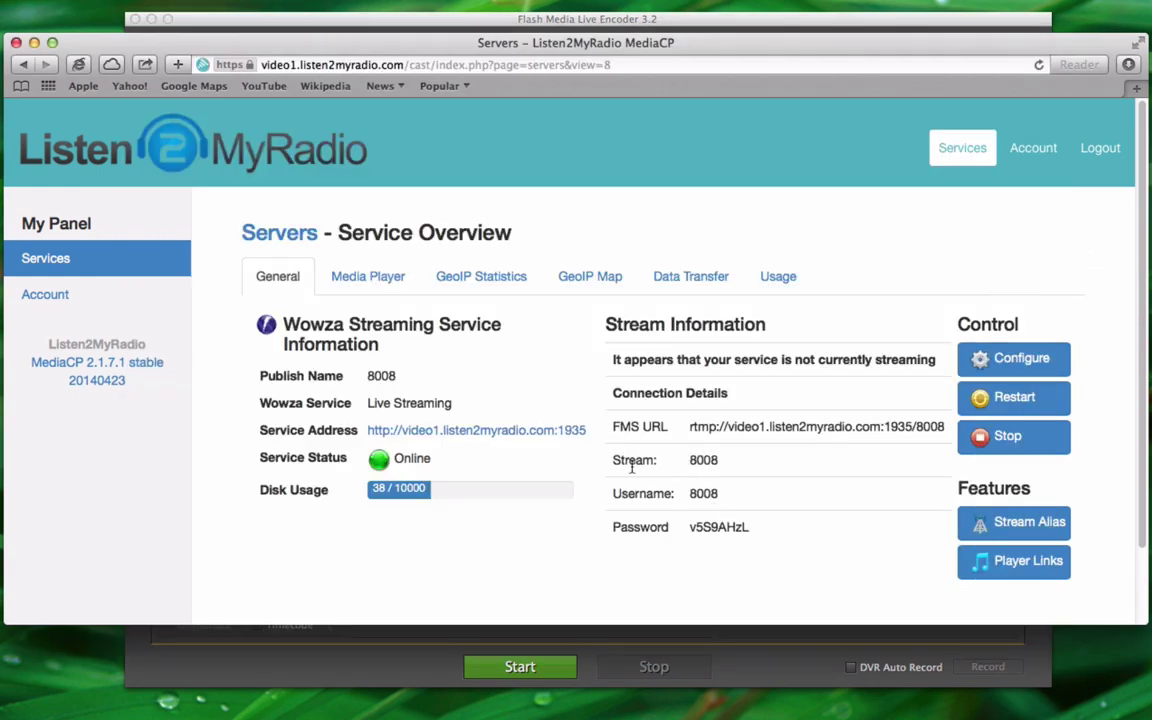
{"action": "double_click", "coordinate": [699, 425]}
{"action": "left_click_drag", "start_coordinate": [699, 425], "coordinate": [944, 427]}
{"action": "right_click", "coordinate": [931, 430]}
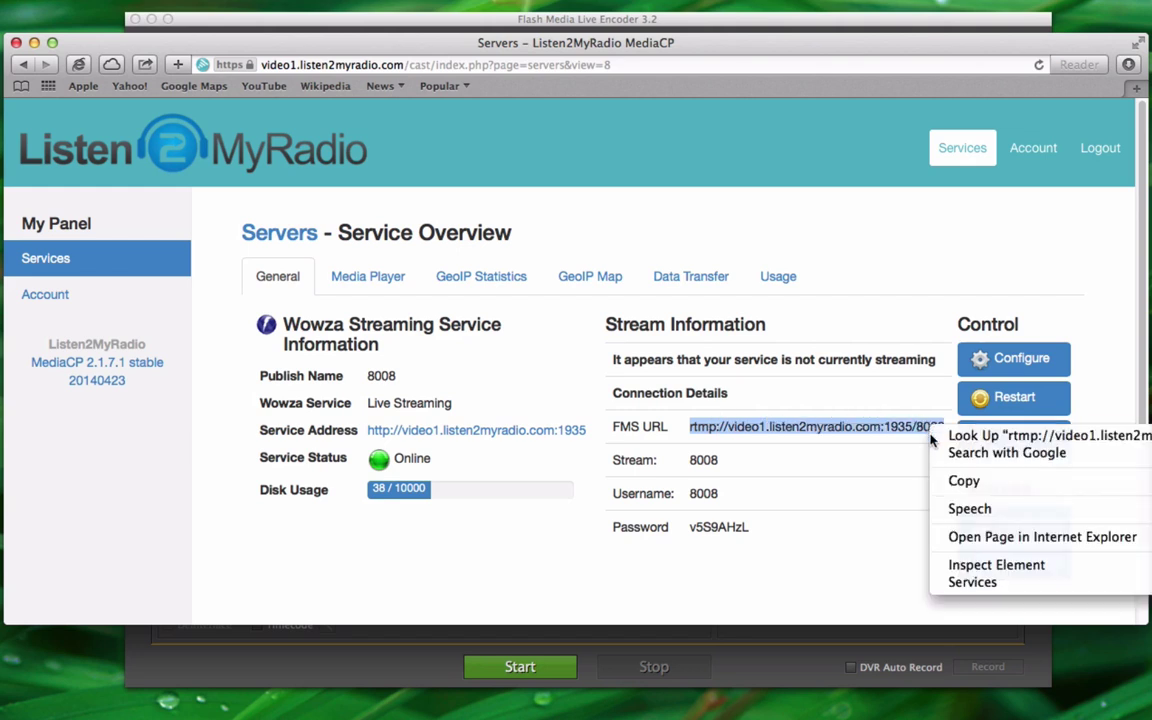
{"action": "left_click", "coordinate": [964, 480]}
{"action": "key", "text": "super+Tab"}
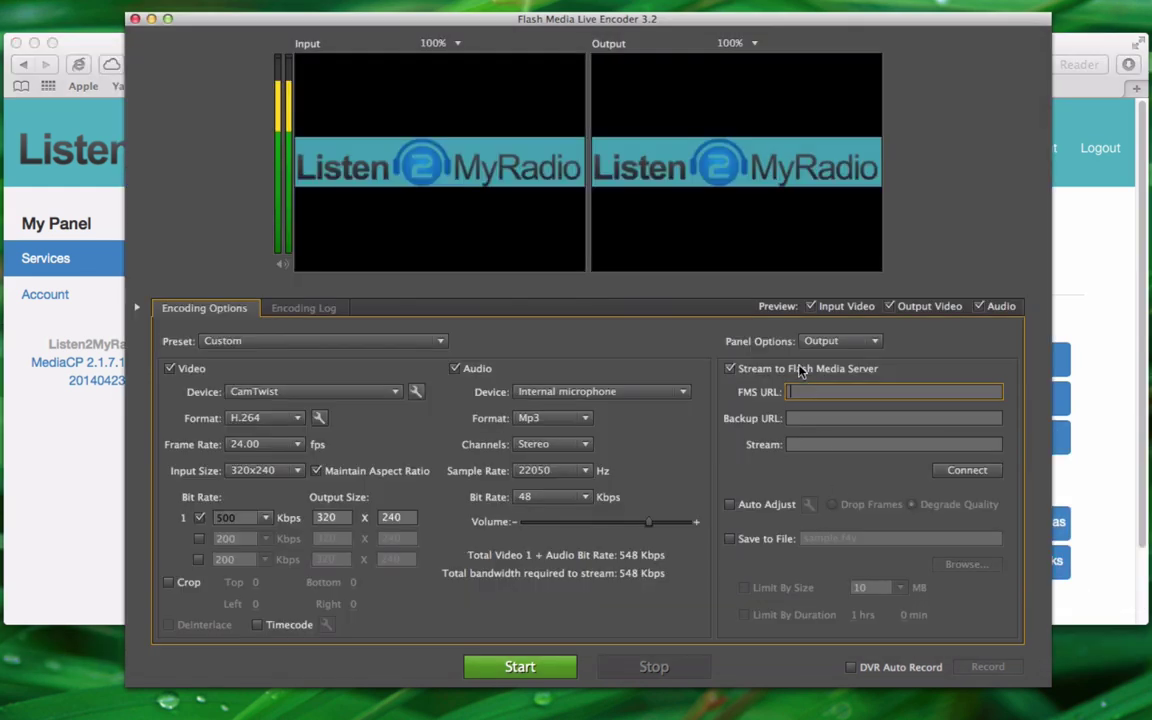
{"action": "right_click", "coordinate": [814, 393]}
{"action": "left_click", "coordinate": [848, 441]}
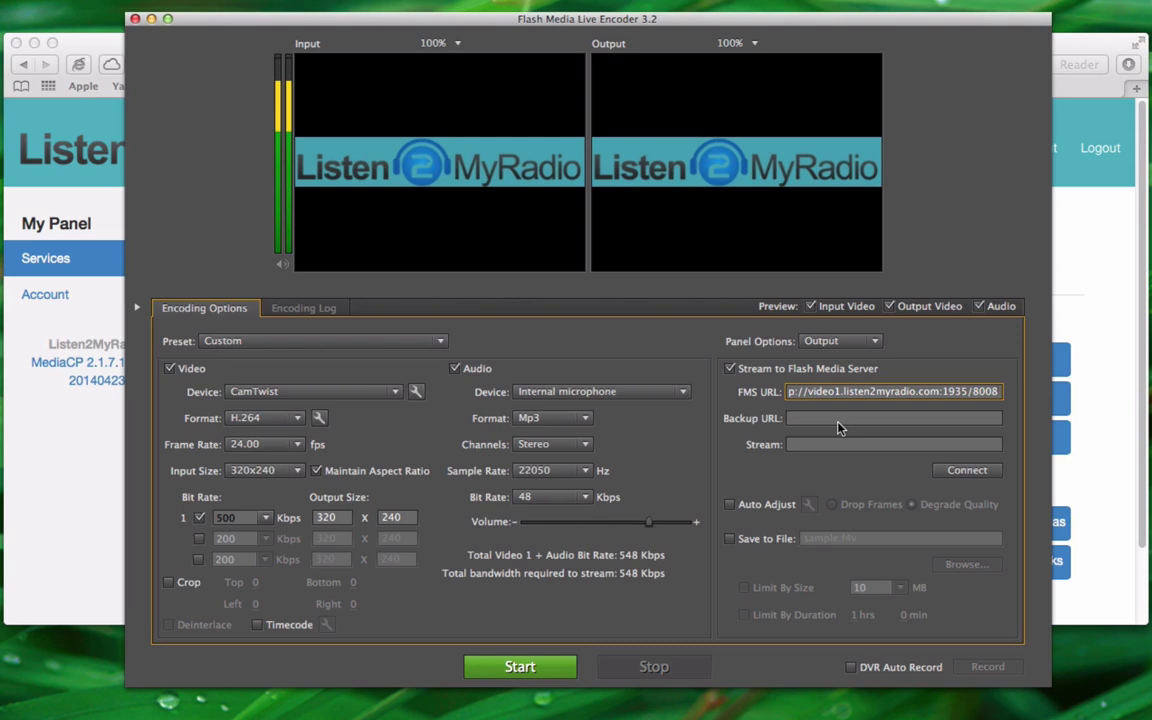
{"action": "key", "text": "End"}
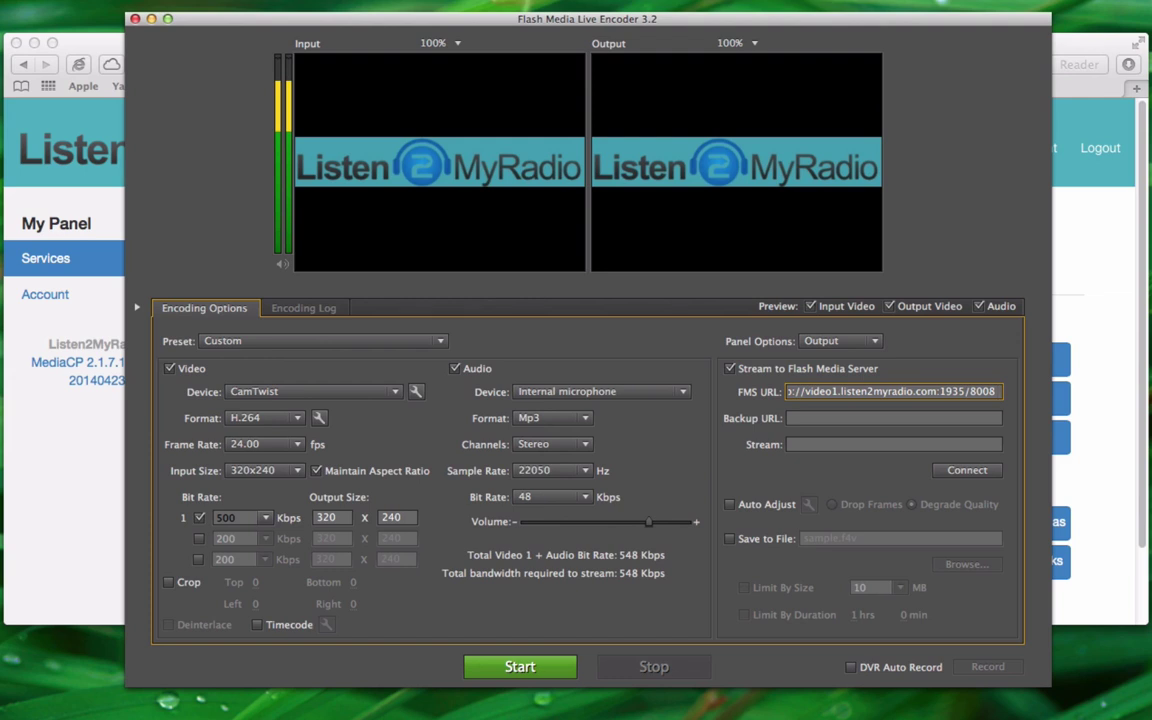
{"action": "key", "text": "Left"}
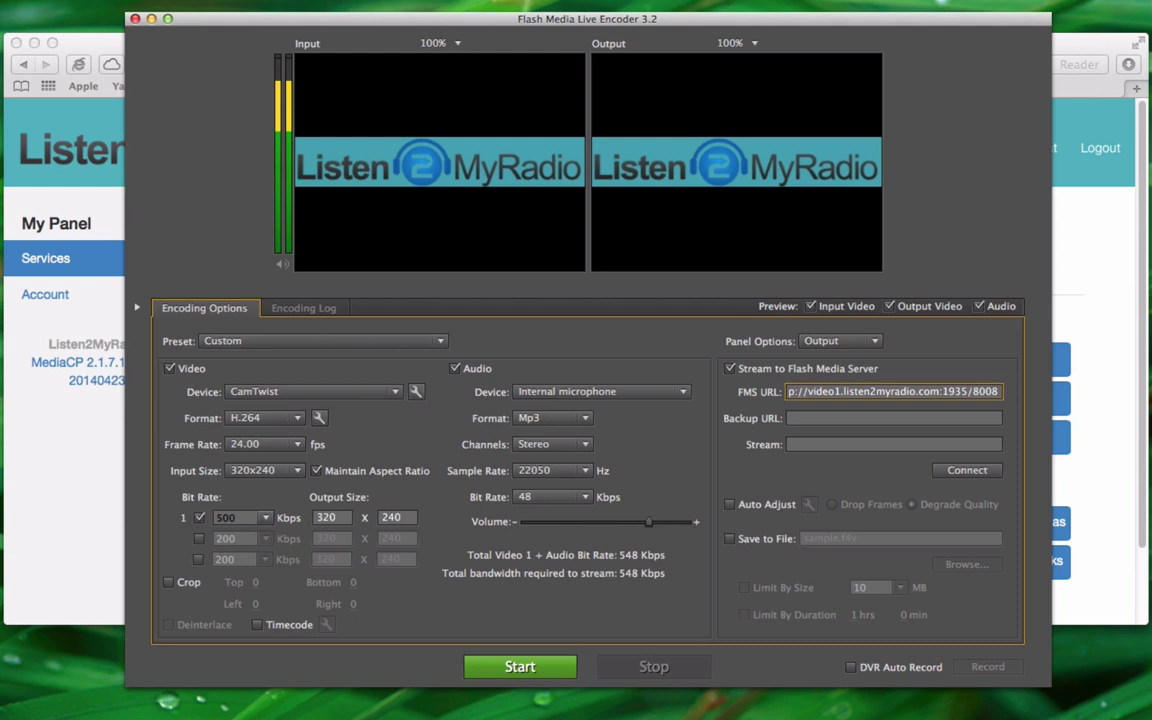
{"action": "key", "text": "Left"}
{"action": "key", "text": "Left"}
{"action": "key", "text": "Left"}
{"action": "key", "text": "Left"}
{"action": "key", "text": "Left"}
{"action": "key", "text": "Left"}
{"action": "key", "text": "Left"}
{"action": "key", "text": "Left"}
{"action": "key", "text": "Left"}
{"action": "key", "text": "Left"}
{"action": "key", "text": "Left"}
{"action": "key", "text": "Left"}
{"action": "key", "text": "Left"}
{"action": "key", "text": "Left"}
{"action": "key", "text": "Left"}
{"action": "key", "text": "Left"}
{"action": "key", "text": "Left"}
{"action": "key", "text": "Left"}
{"action": "key", "text": "Left"}
{"action": "key", "text": "Left"}
{"action": "key", "text": "Left"}
{"action": "key", "text": "Left"}
{"action": "key", "text": "Left"}
{"action": "key", "text": "Left"}
{"action": "key", "text": "Left"}
{"action": "key", "text": "Left"}
{"action": "key", "text": "Left"}
{"action": "key", "text": "Left"}
{"action": "key", "text": "Left"}
{"action": "key", "text": "Left"}
{"action": "key", "text": "Left"}
{"action": "key", "text": "Left"}
{"action": "key", "text": "Left"}
{"action": "key", "text": "Left"}
{"action": "key", "text": "Left"}
{"action": "key", "text": "Left"}
{"action": "key", "text": "Left"}
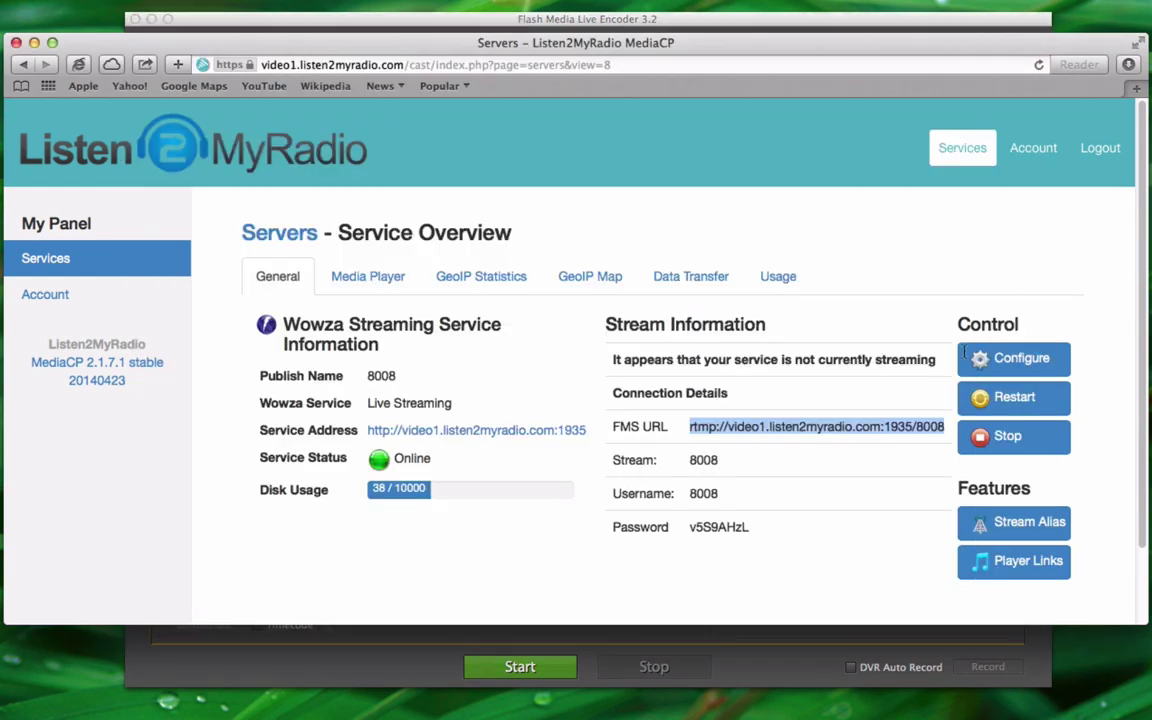
Step: Copy the Stream value 8008 from the control panel into the encoder's Stream field
{"action": "key", "text": "super+Tab"}
{"action": "left_click", "coordinate": [771, 496]}
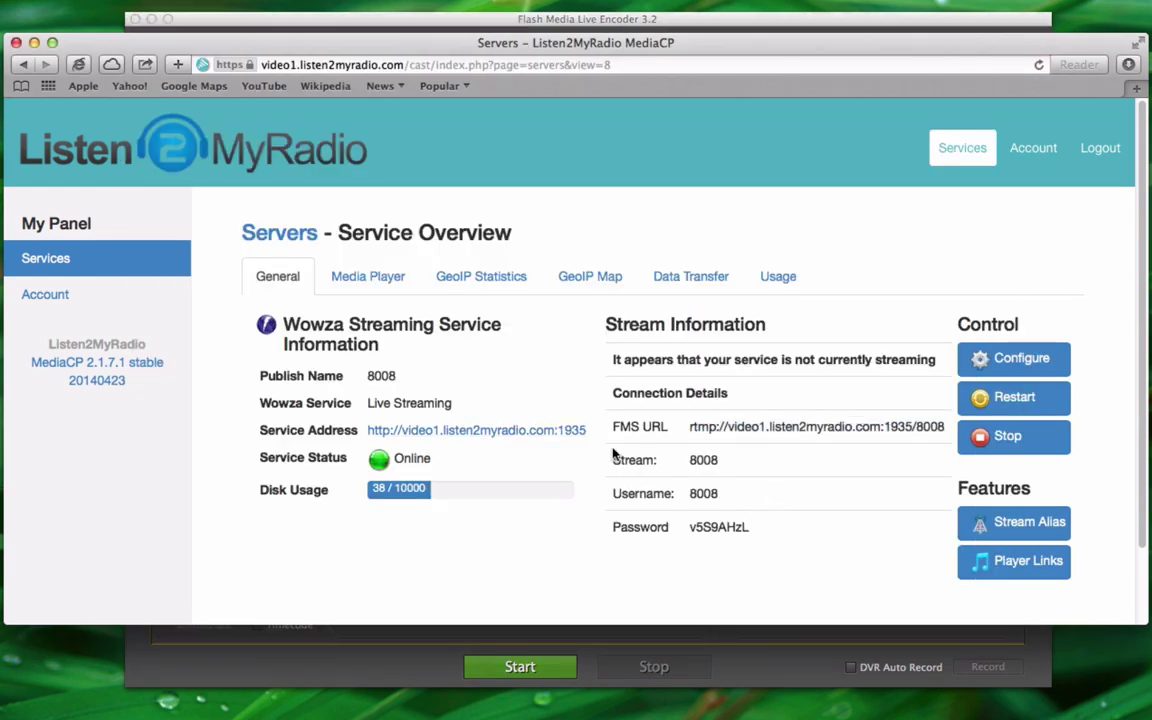
{"action": "right_click", "coordinate": [695, 459]}
{"action": "left_click", "coordinate": [705, 508]}
{"action": "key", "text": "super+Tab"}
{"action": "left_click", "coordinate": [820, 445]}
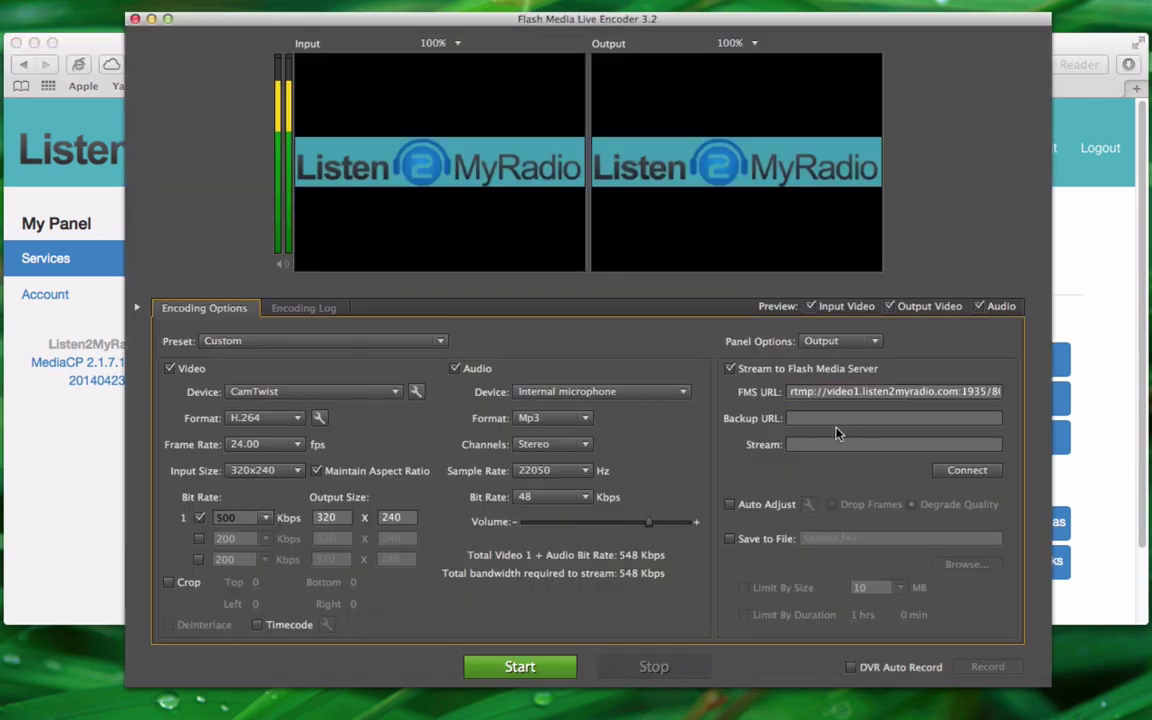
{"action": "right_click", "coordinate": [824, 446]}
{"action": "left_click", "coordinate": [862, 488]}
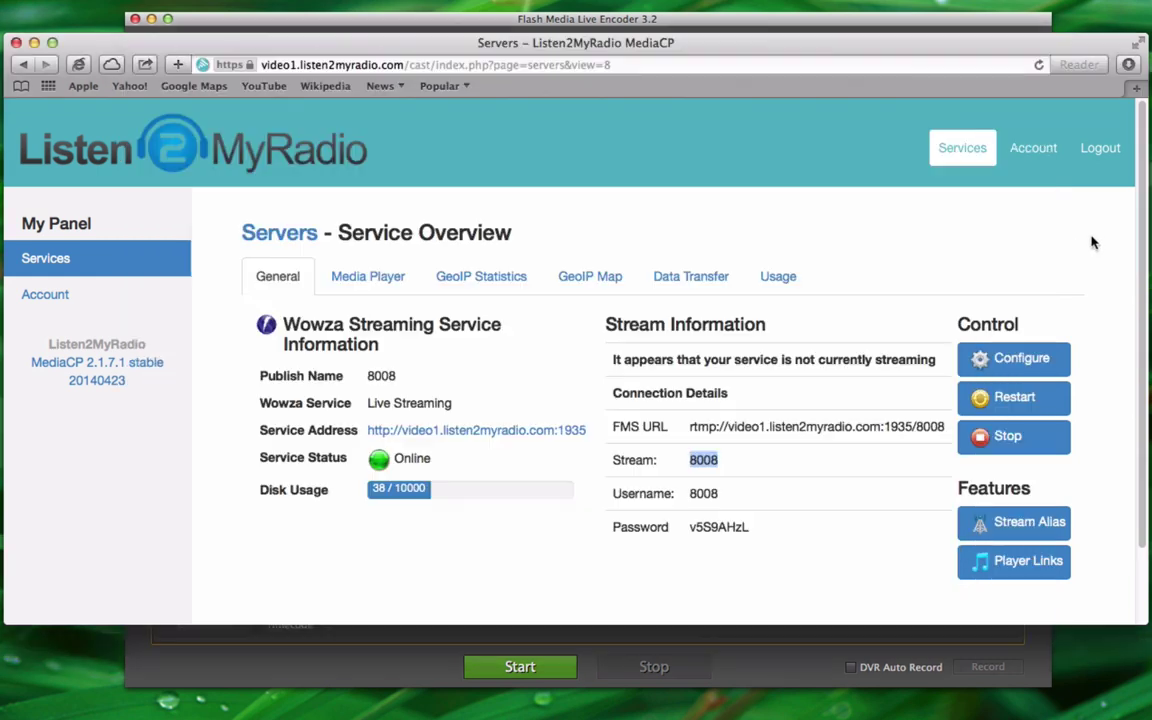
Step: Open service 8008's Limits tab in MediaCP and inspect its 560 maximum bitrate
{"action": "left_click", "coordinate": [1094, 241]}
{"action": "left_click", "coordinate": [988, 356]}
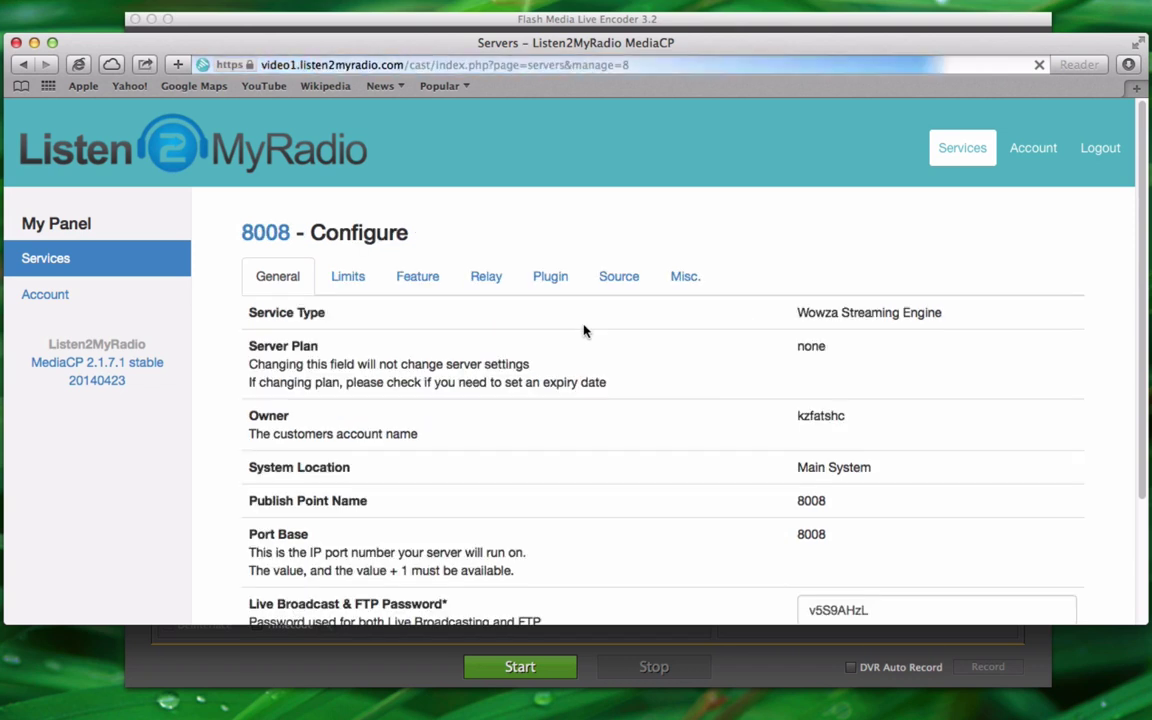
{"action": "left_click", "coordinate": [343, 280]}
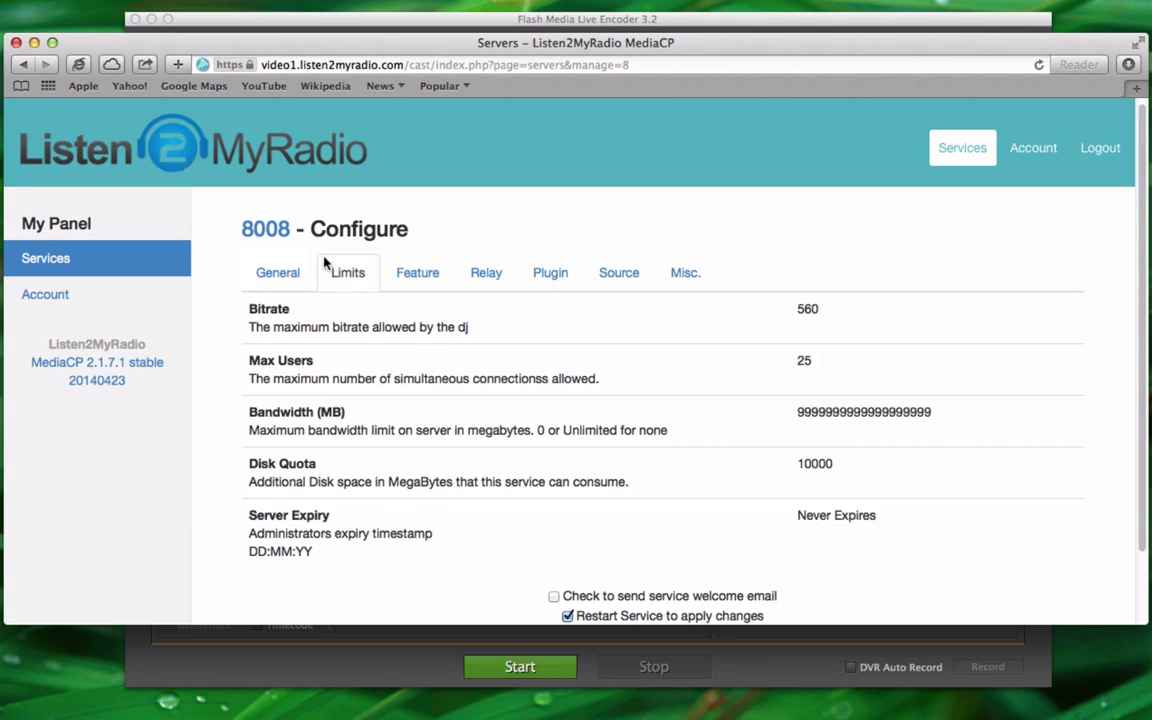
{"action": "double_click", "coordinate": [260, 306]}
{"action": "triple_click", "coordinate": [815, 305]}
{"action": "left_click", "coordinate": [807, 308]}
{"action": "left_click", "coordinate": [410, 662]}
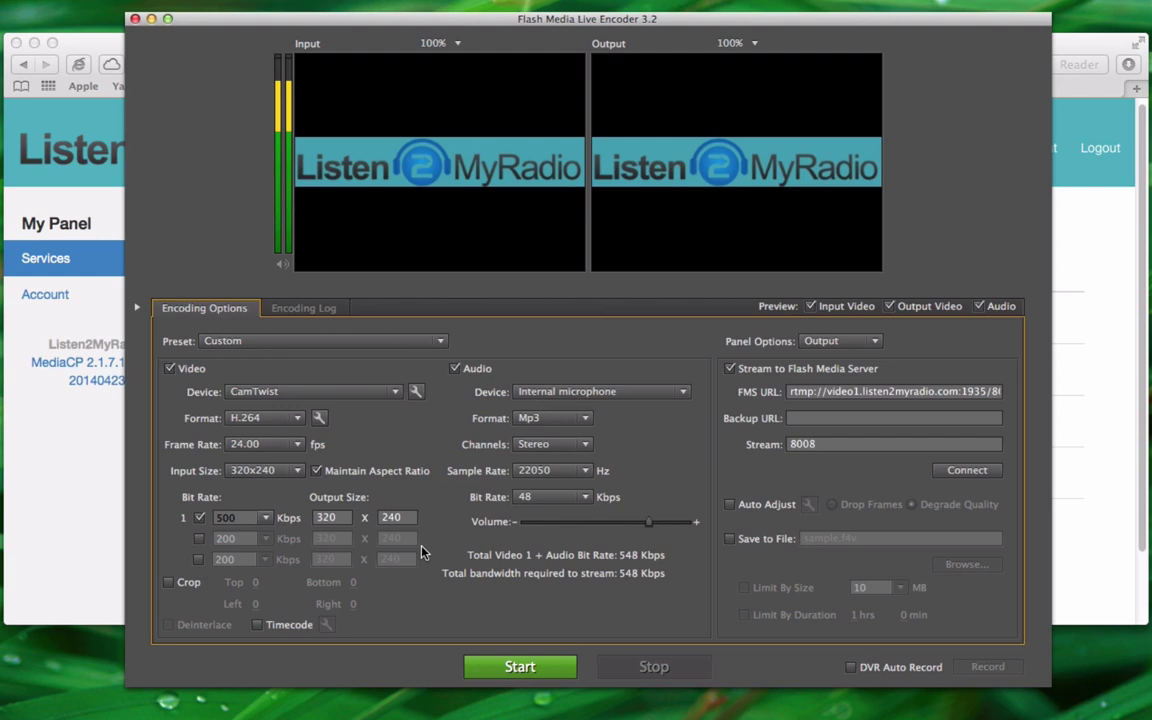
{"action": "key", "text": "super+Tab"}
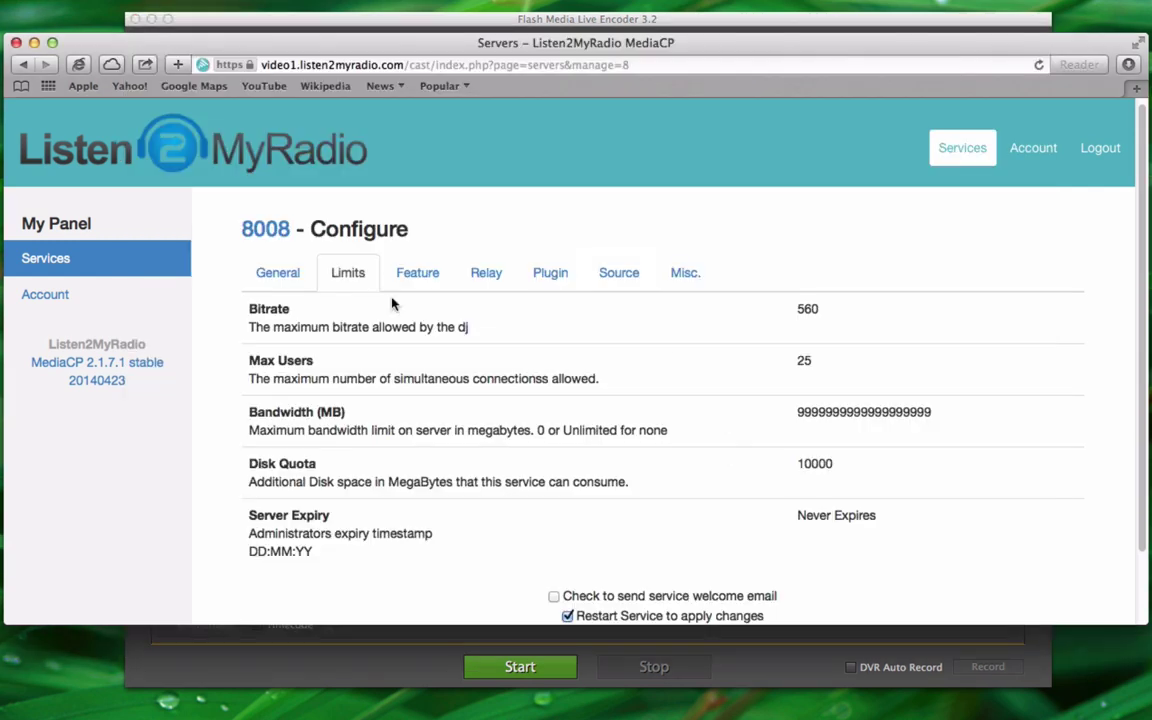
Step: Compare the encoder's 500 video bit rate against MediaCP's 560 Kbps limit, ending on the encoder
{"action": "left_click", "coordinate": [388, 672]}
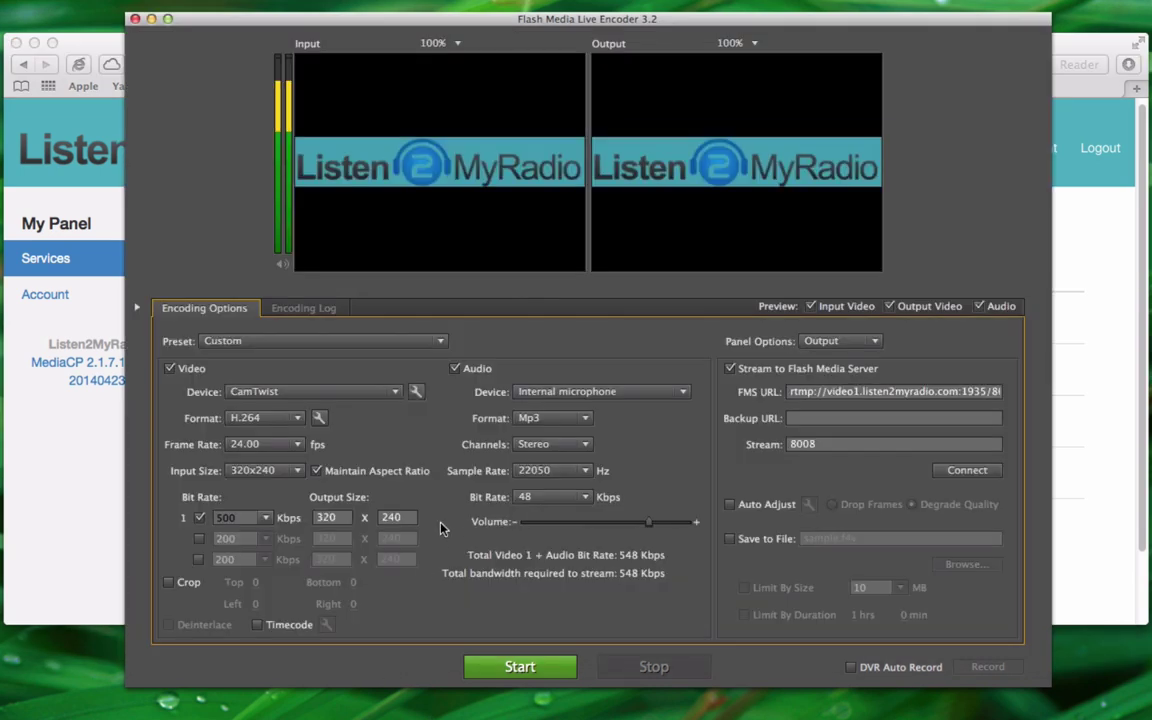
{"action": "left_click", "coordinate": [266, 520]}
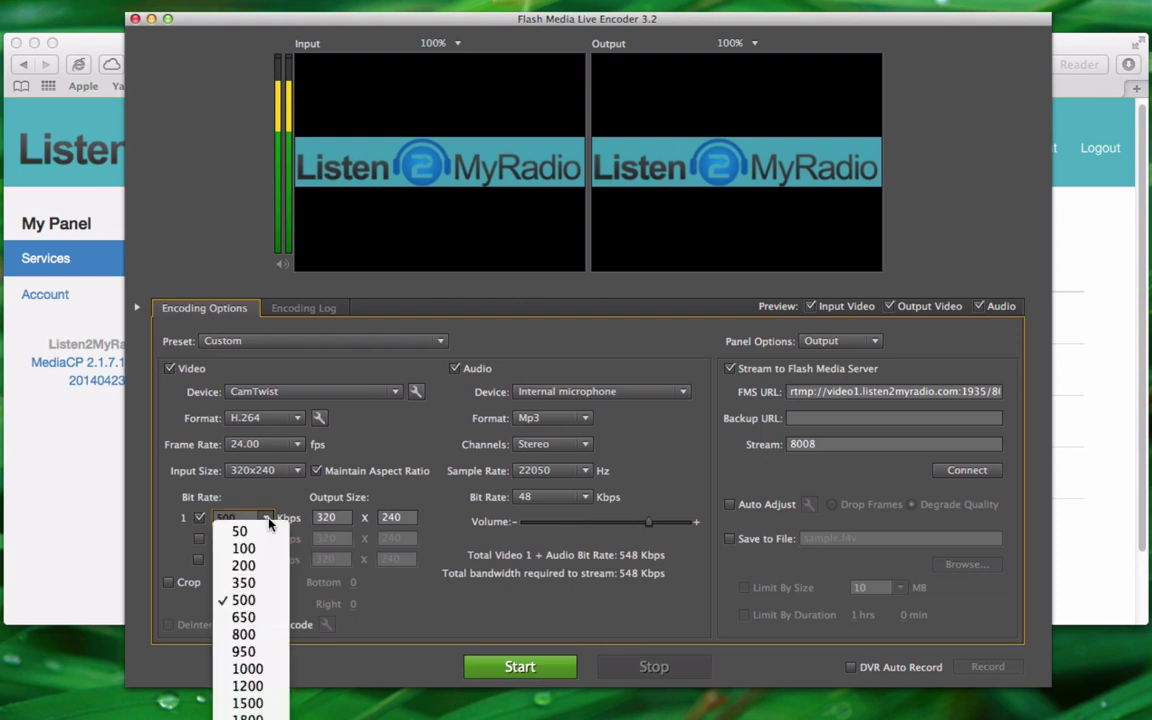
{"action": "left_click", "coordinate": [1058, 390]}
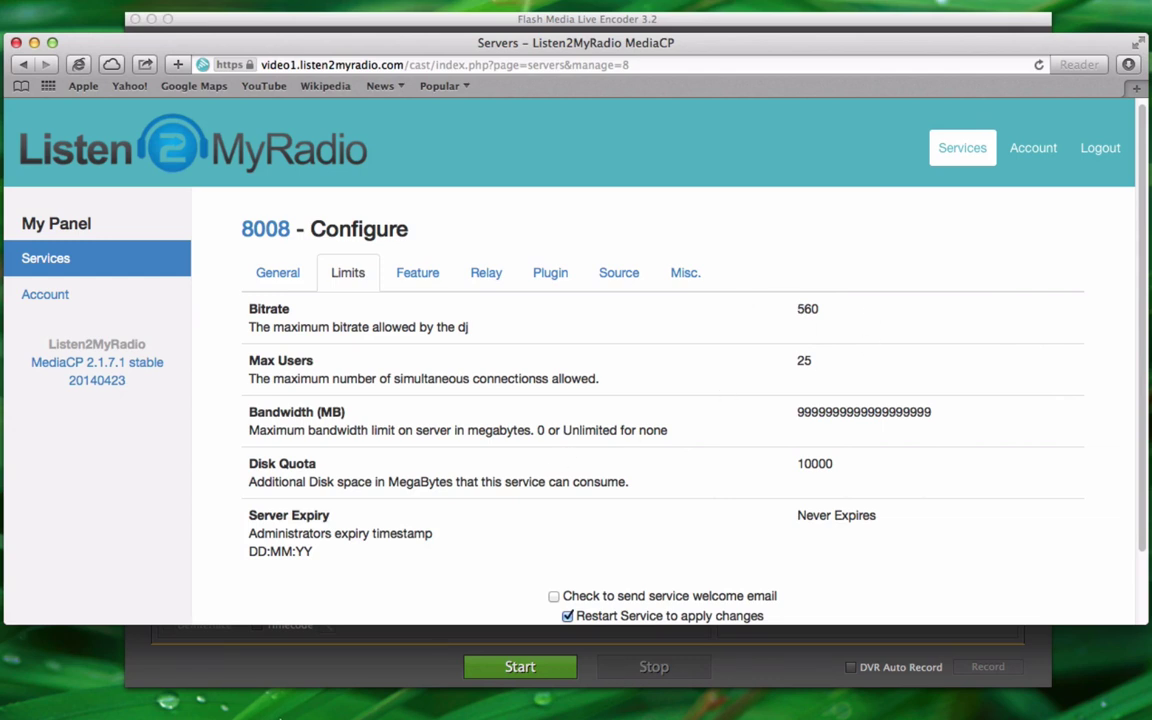
{"action": "left_click", "coordinate": [264, 678]}
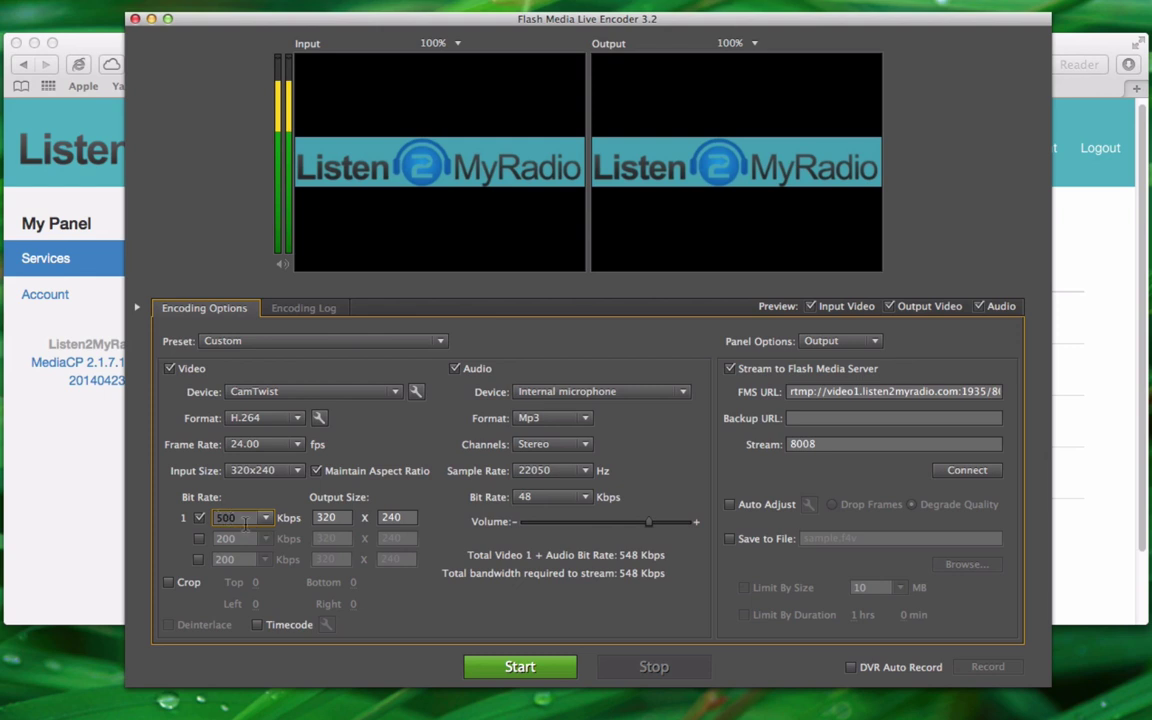
{"action": "double_click", "coordinate": [244, 521]}
{"action": "left_click", "coordinate": [1064, 365]}
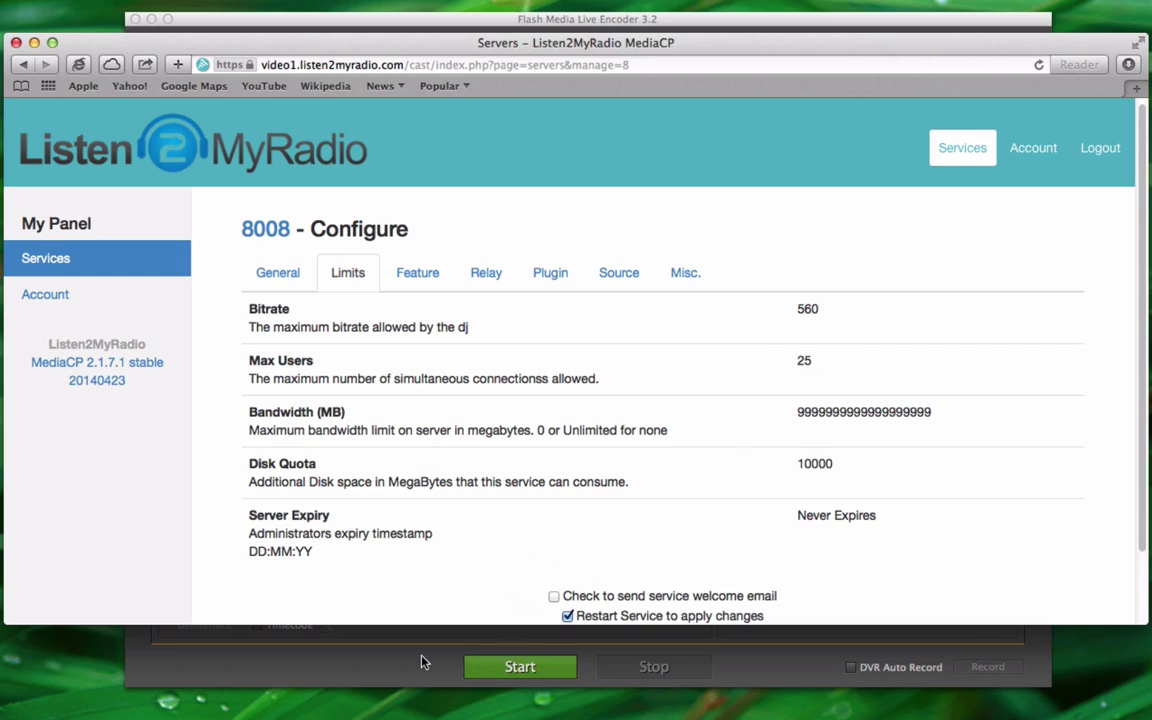
{"action": "left_click", "coordinate": [364, 678]}
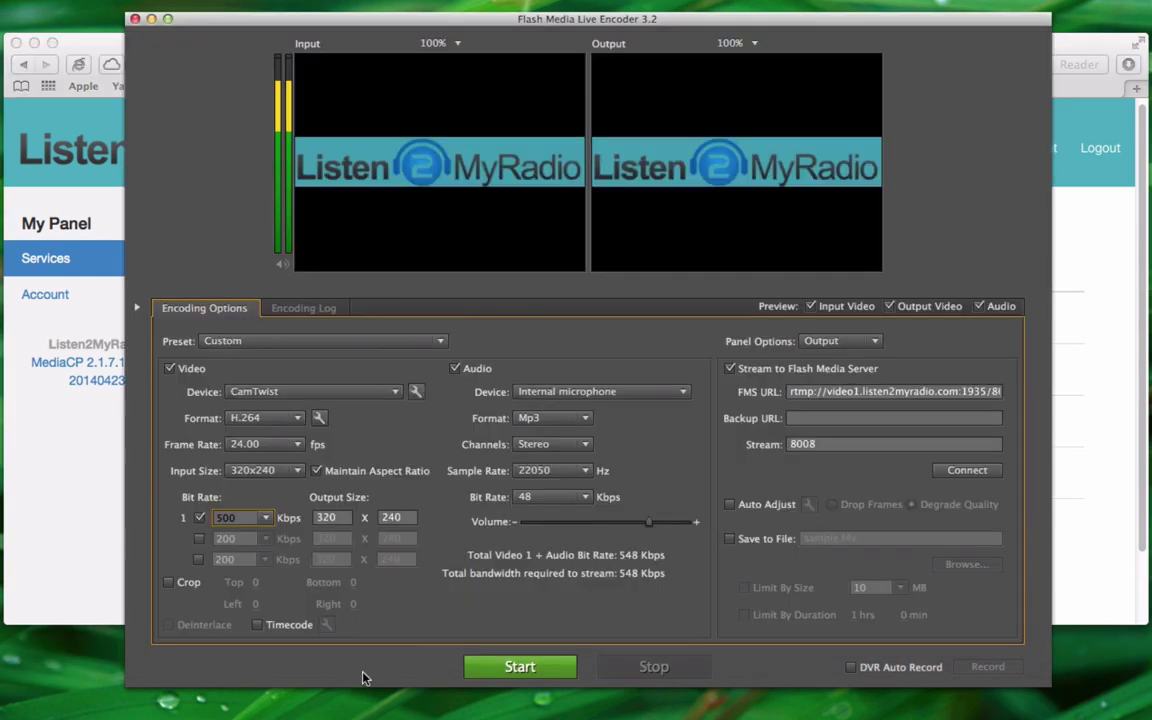
Step: Choose 56 Kbps as the audio bit rate, making the total 556 Kbps
{"action": "left_click", "coordinate": [556, 500]}
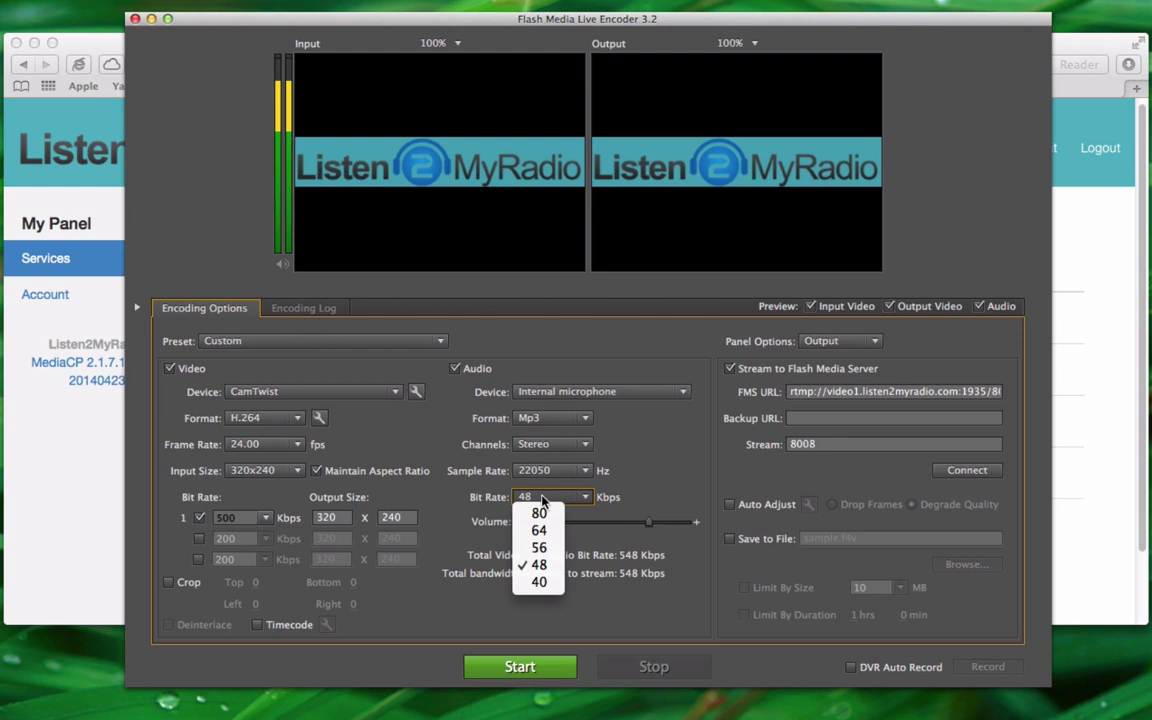
{"action": "left_click", "coordinate": [541, 548]}
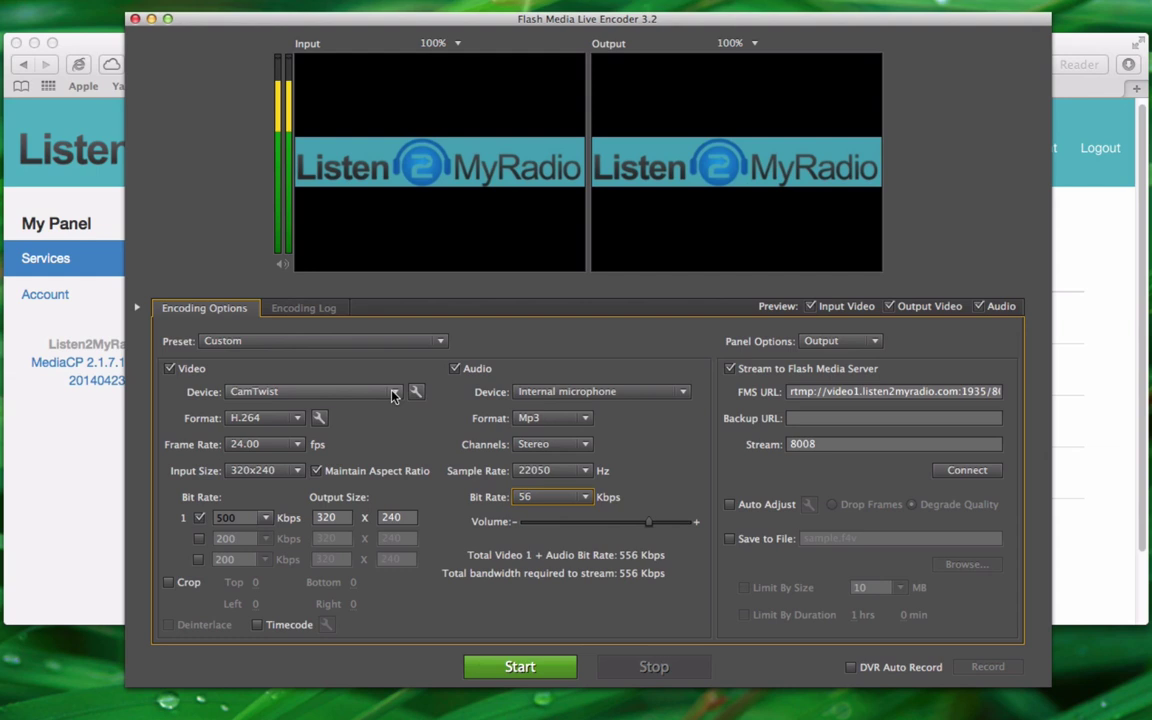
{"action": "left_click", "coordinate": [357, 392]}
{"action": "left_click", "coordinate": [366, 402]}
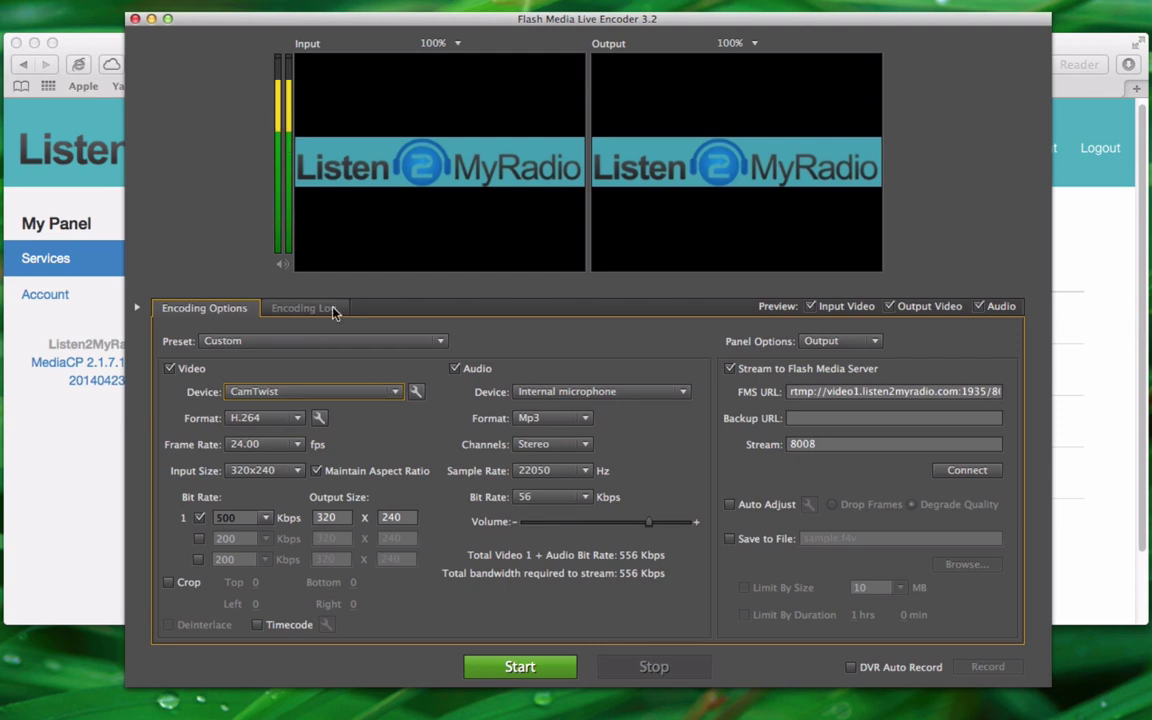
{"action": "left_click", "coordinate": [297, 418]}
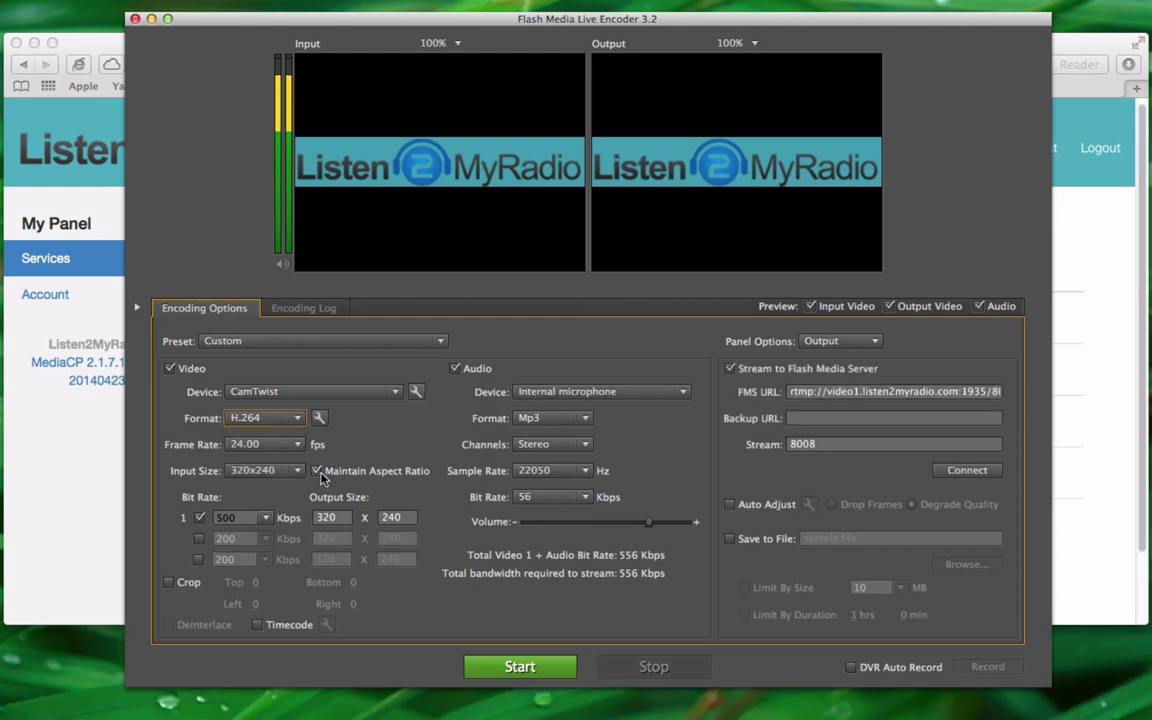
{"action": "left_click", "coordinate": [285, 447]}
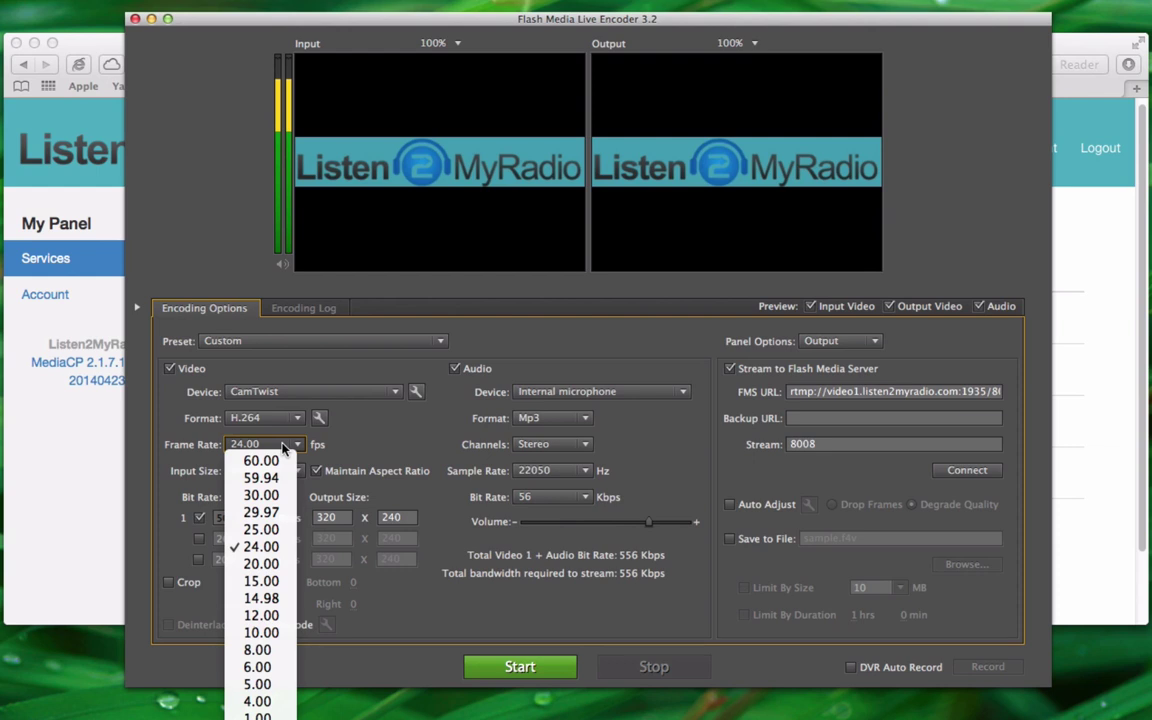
{"action": "left_click", "coordinate": [287, 445]}
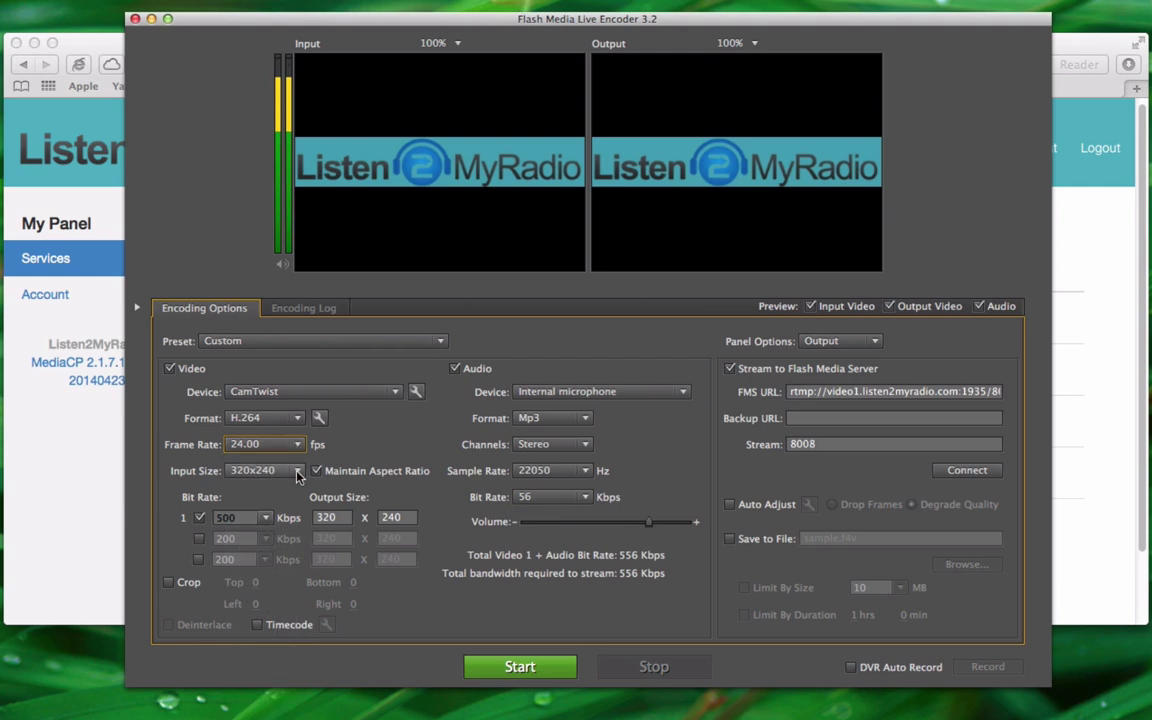
{"action": "left_click", "coordinate": [297, 471]}
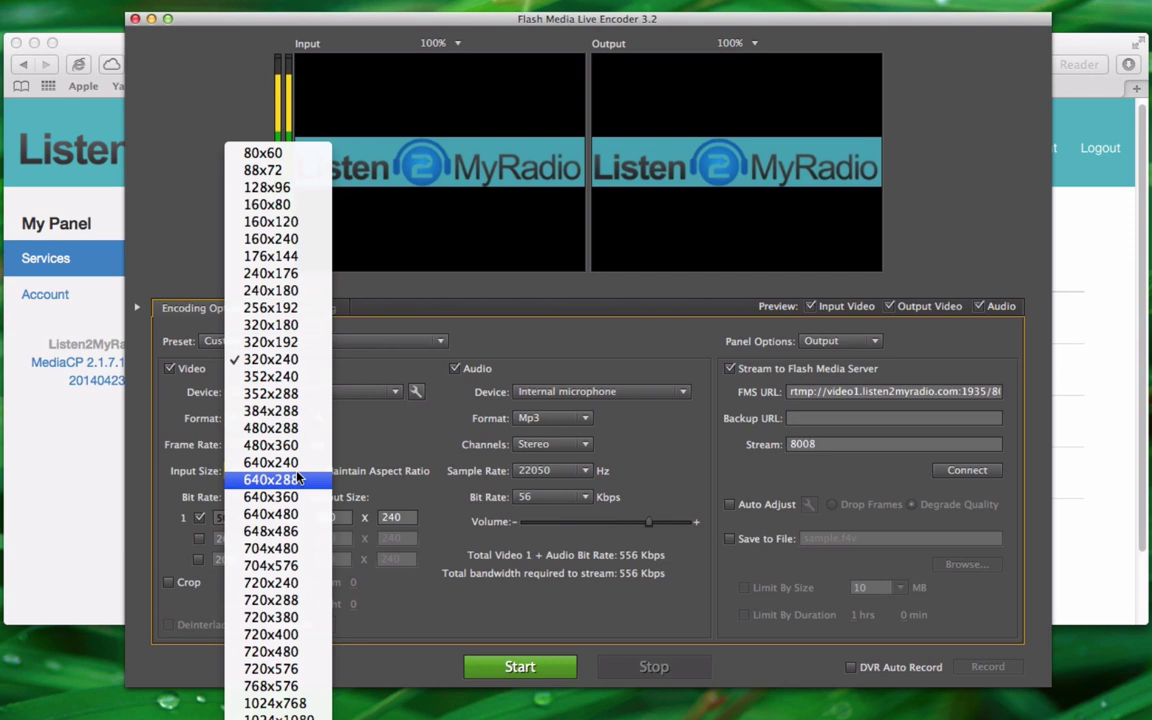
{"action": "key", "text": "Escape"}
{"action": "left_click", "coordinate": [290, 471]}
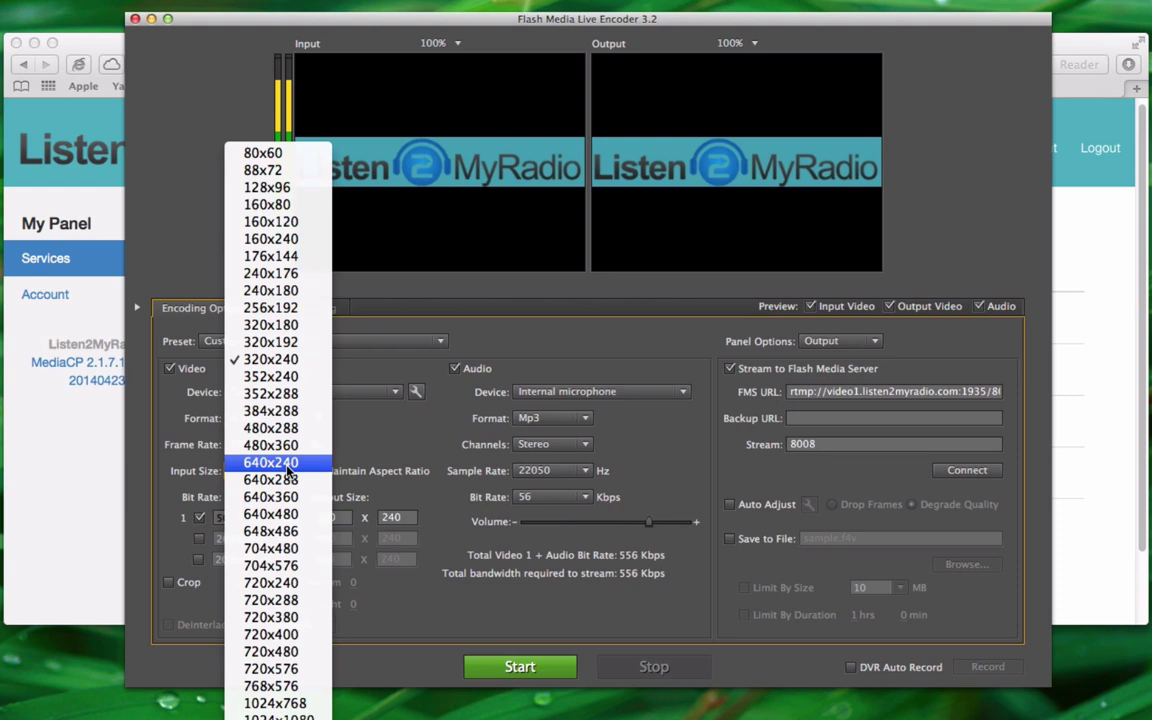
{"action": "left_click", "coordinate": [358, 447]}
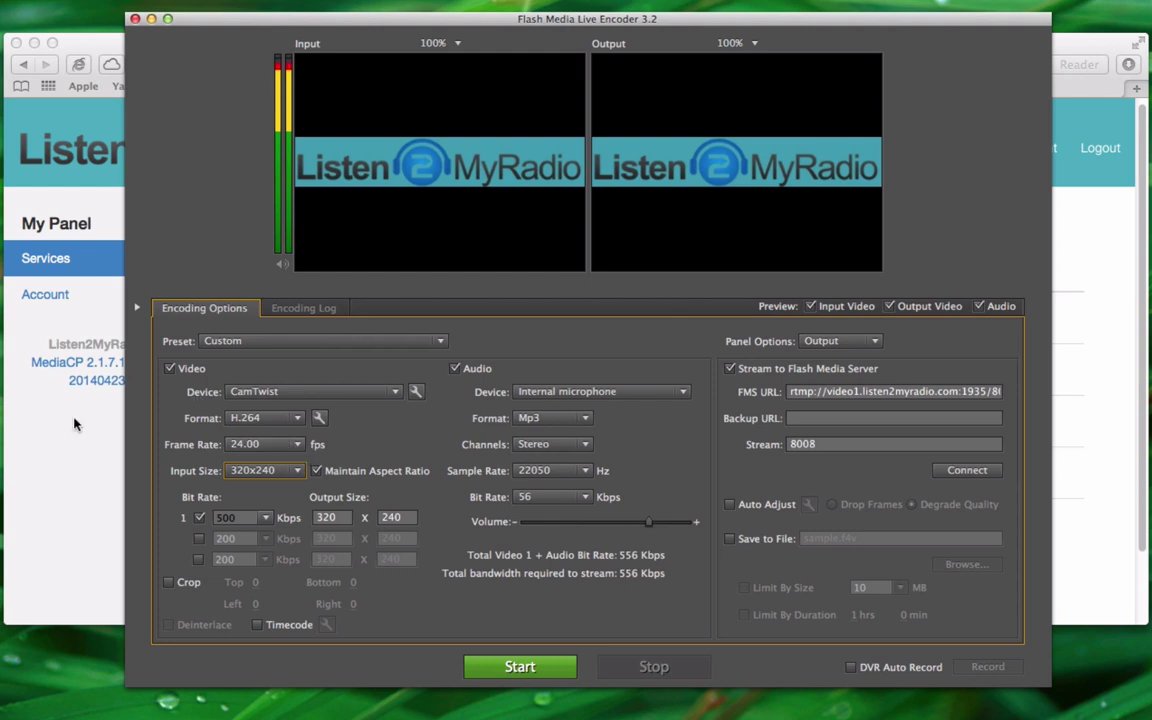
{"action": "left_click", "coordinate": [977, 475]}
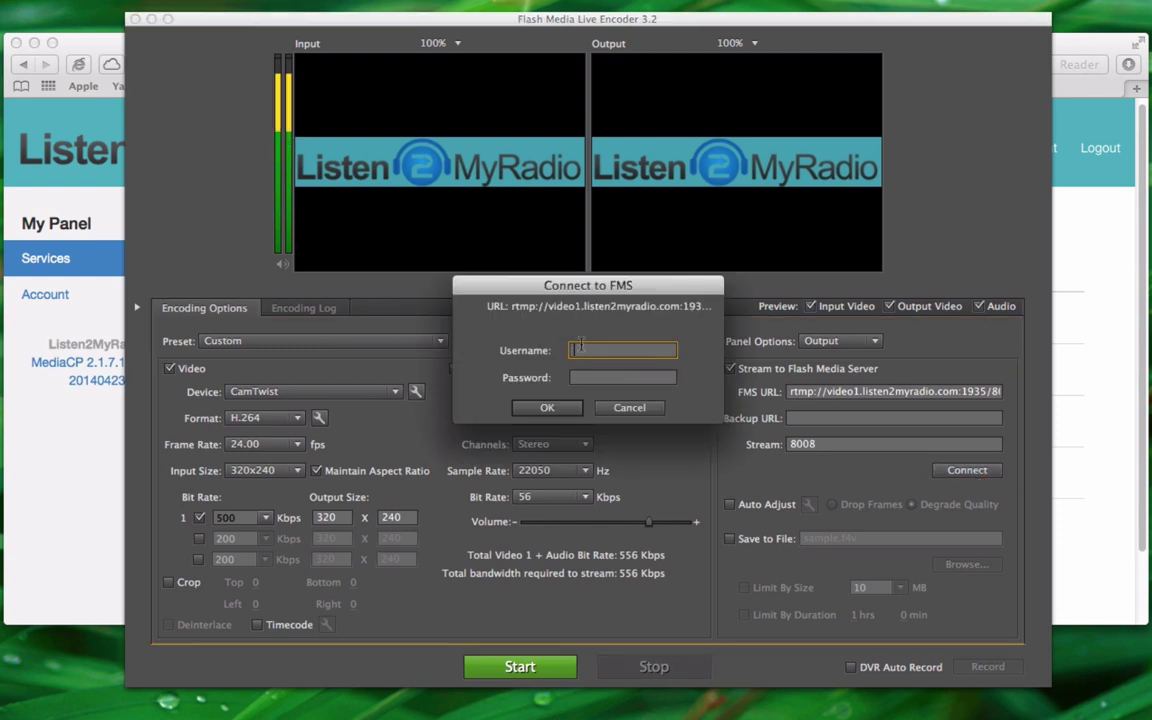
{"action": "left_click", "coordinate": [582, 379]}
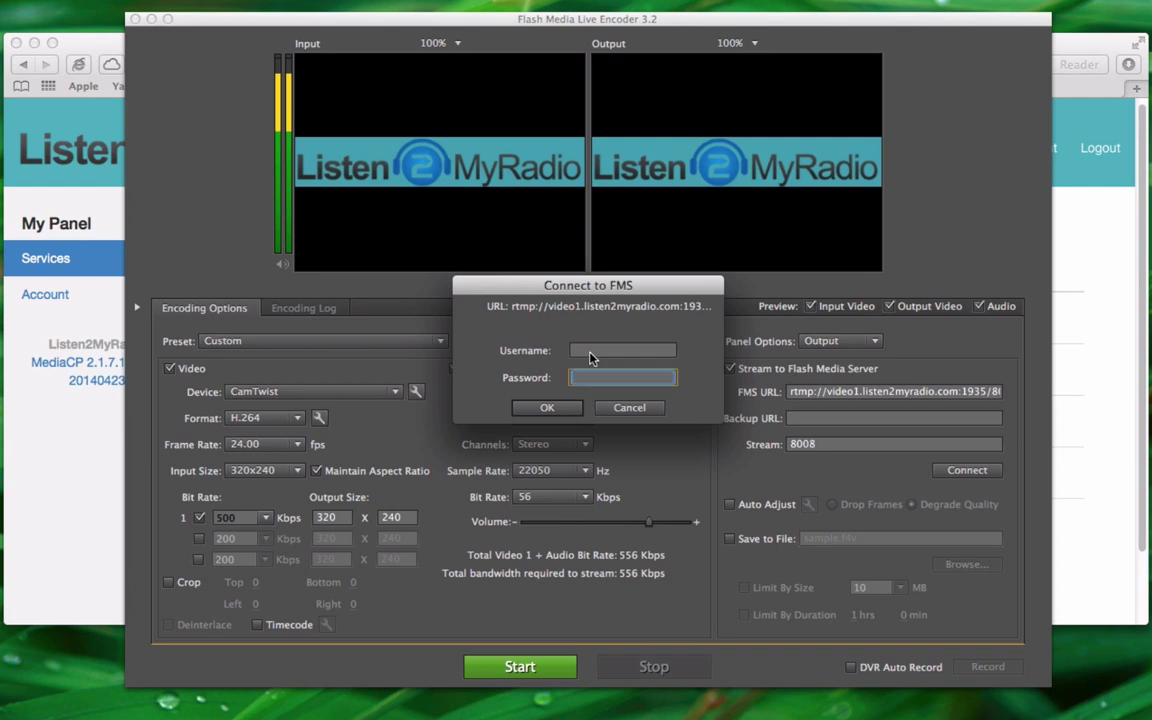
{"action": "left_click", "coordinate": [590, 352]}
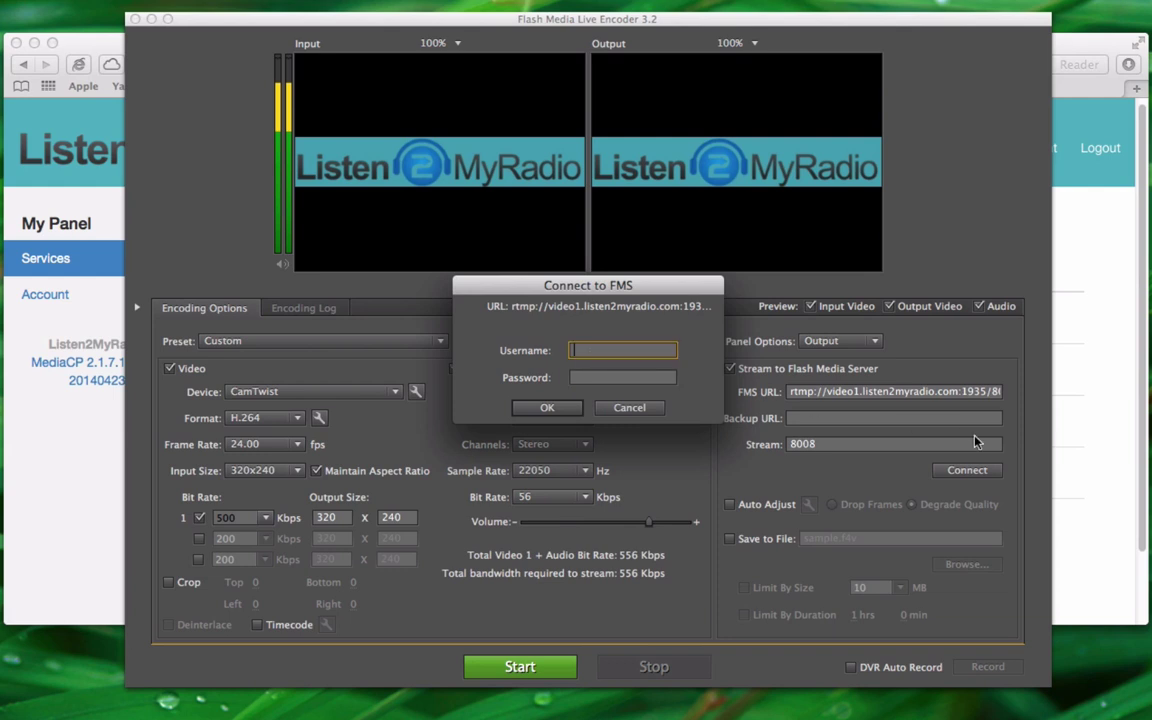
{"action": "left_click", "coordinate": [1068, 428]}
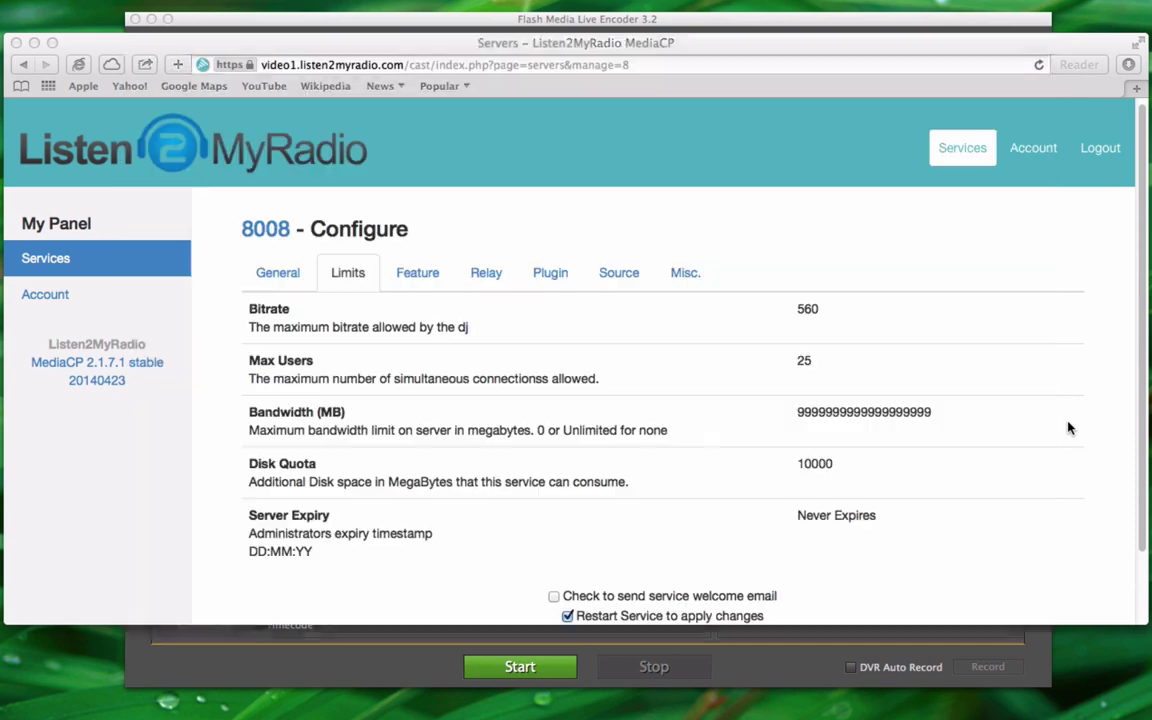
{"action": "scroll", "coordinate": [432, 427], "scroll_direction": "down", "scroll_amount": 3}
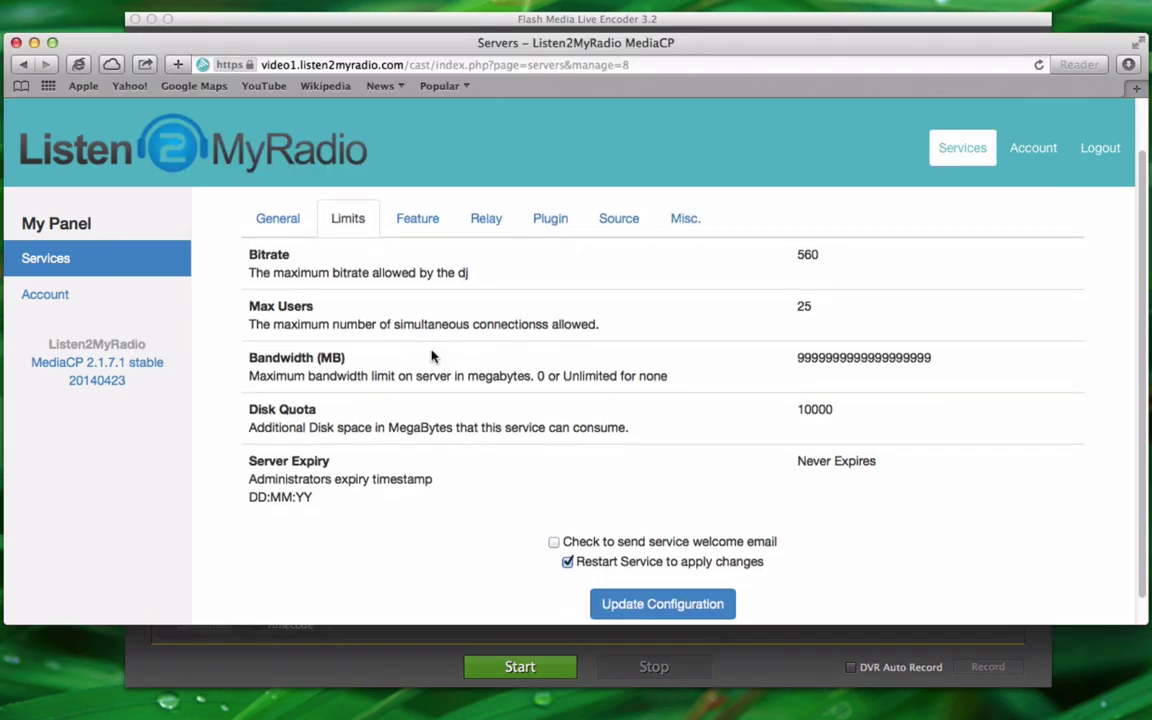
{"action": "scroll", "coordinate": [430, 380], "scroll_direction": "up", "scroll_amount": 3}
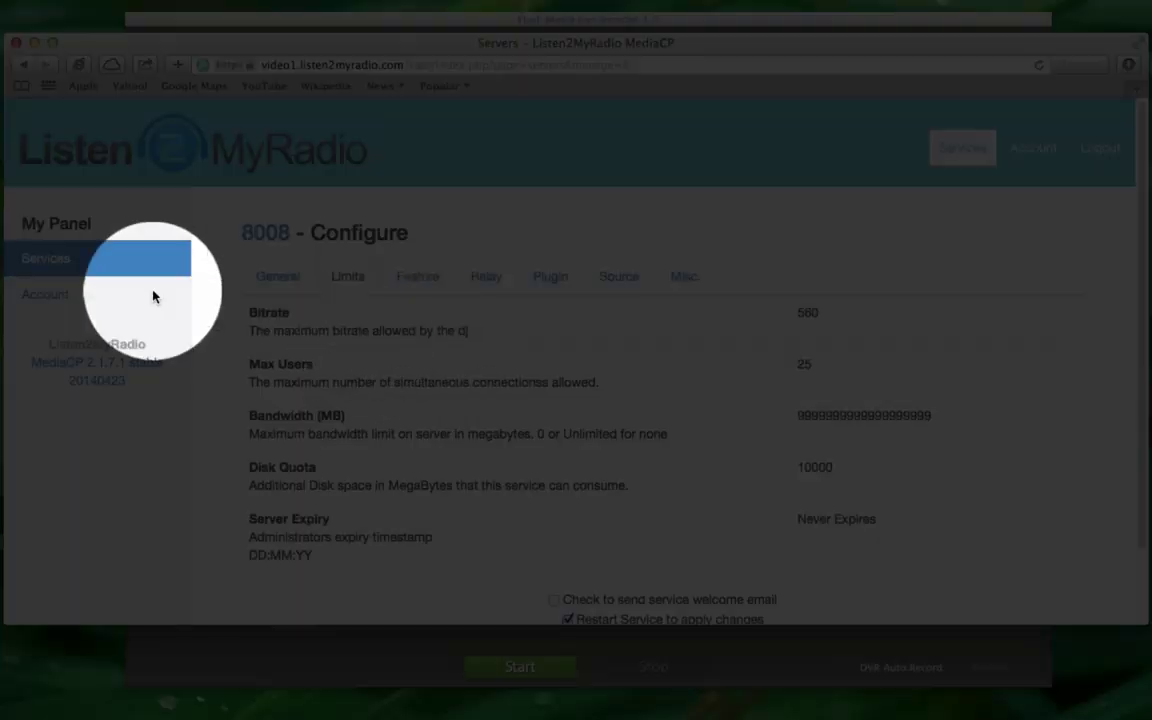
{"action": "left_click", "coordinate": [68, 270]}
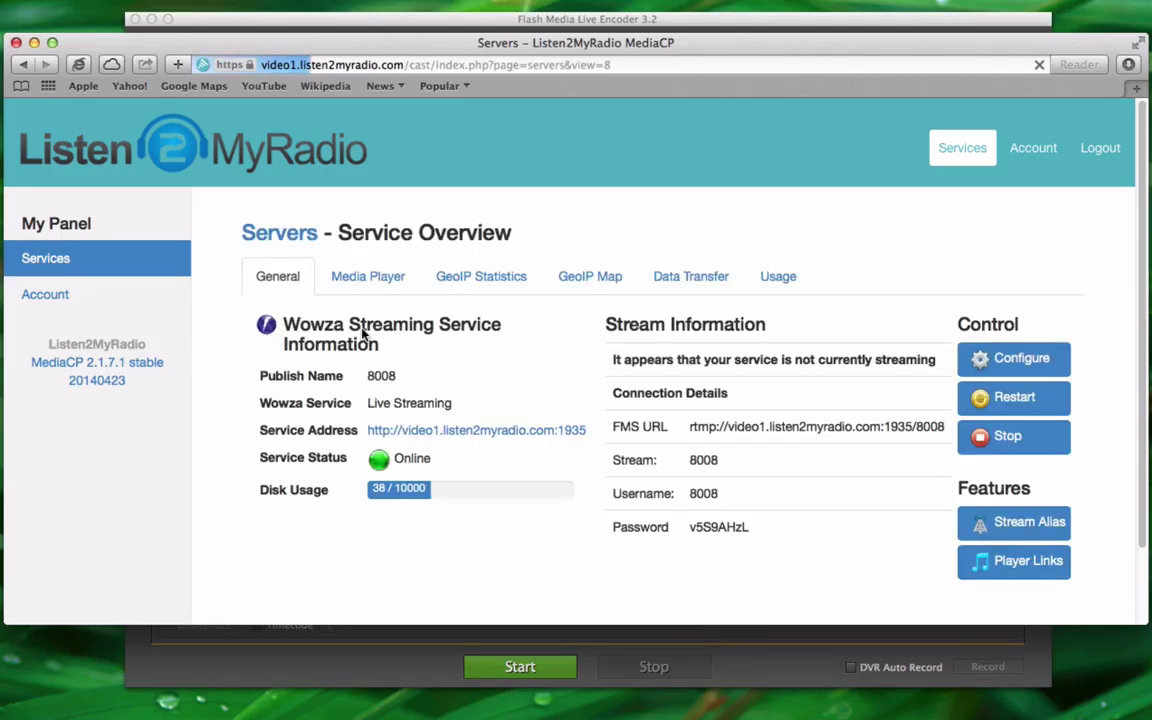
{"action": "right_click", "coordinate": [718, 492]}
{"action": "left_click", "coordinate": [750, 544]}
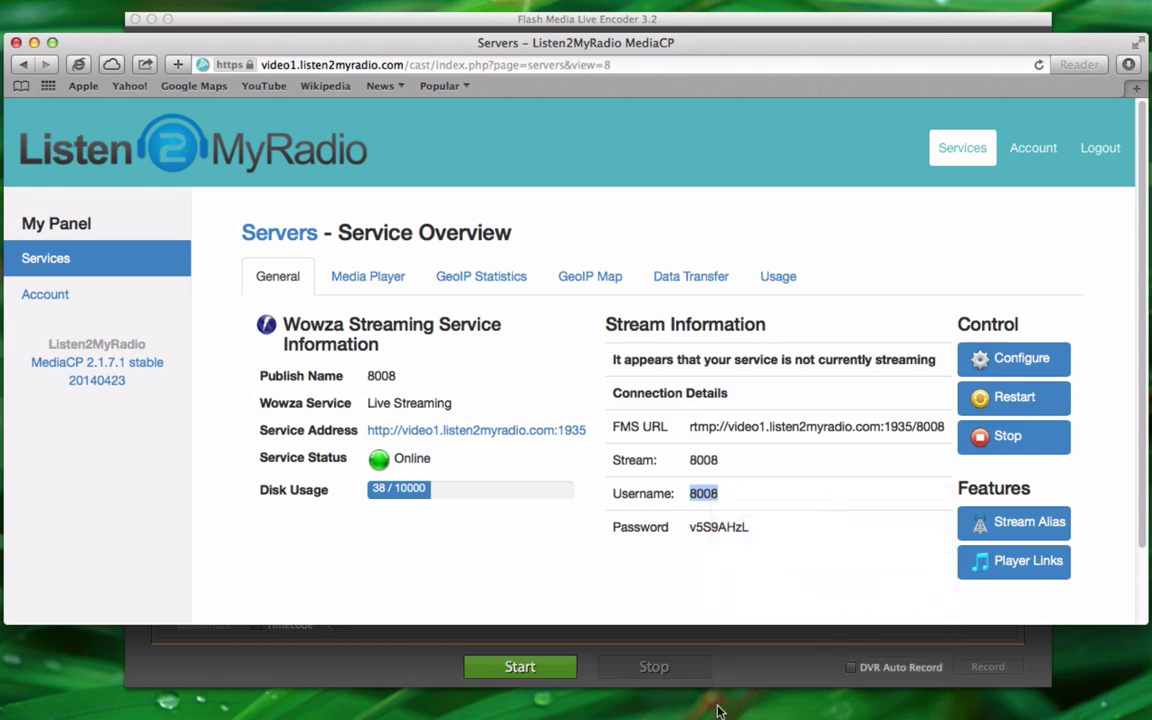
{"action": "key", "text": "super+Tab"}
{"action": "right_click", "coordinate": [668, 350]}
{"action": "left_click", "coordinate": [705, 391]}
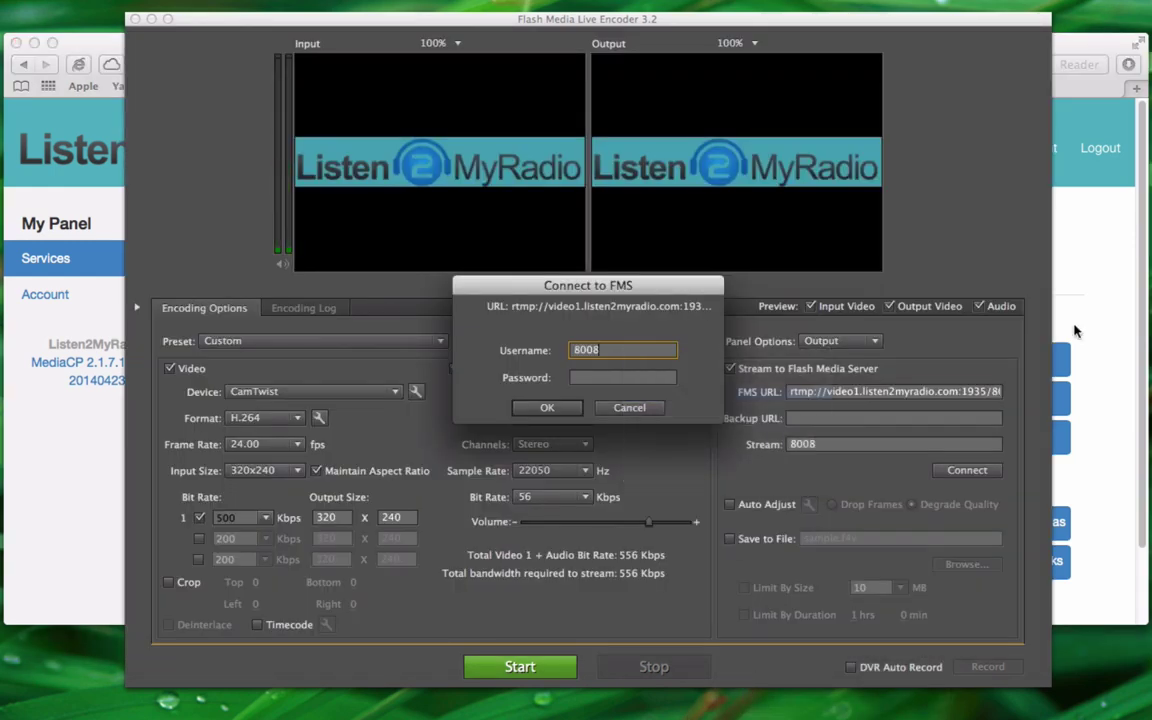
Step: Copy the service password from MediaCP's connection details into the login's password field
{"action": "key", "text": "super+Tab"}
{"action": "right_click", "coordinate": [735, 527]}
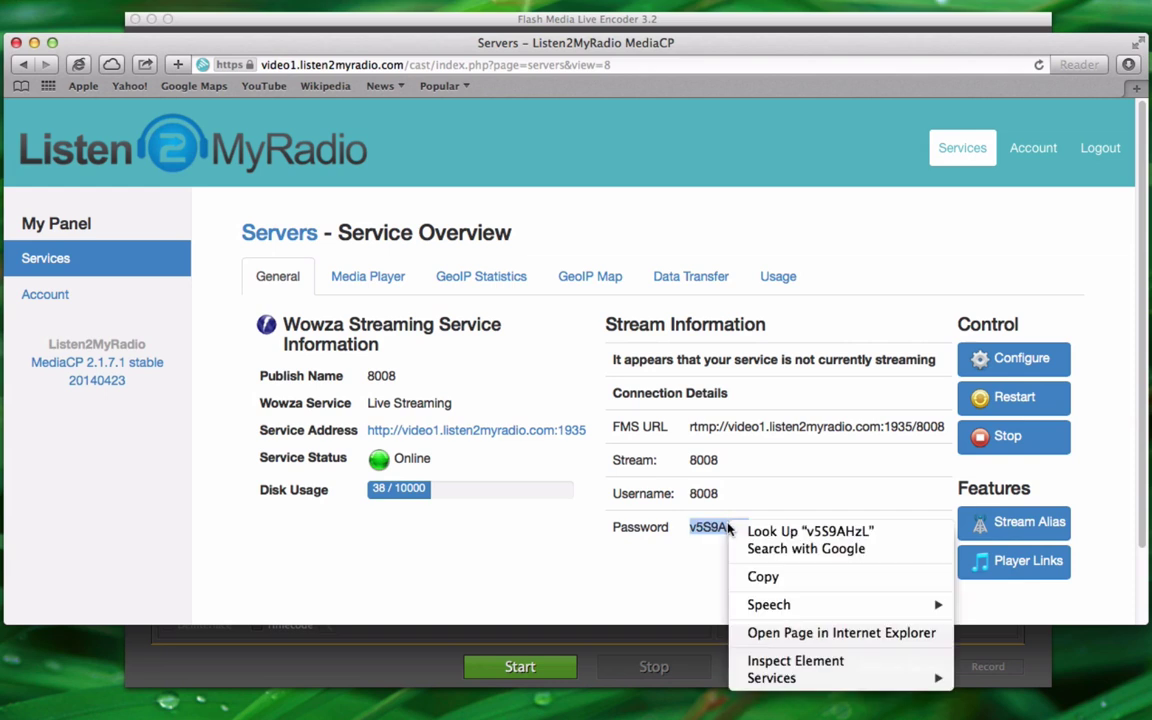
{"action": "left_click", "coordinate": [764, 573]}
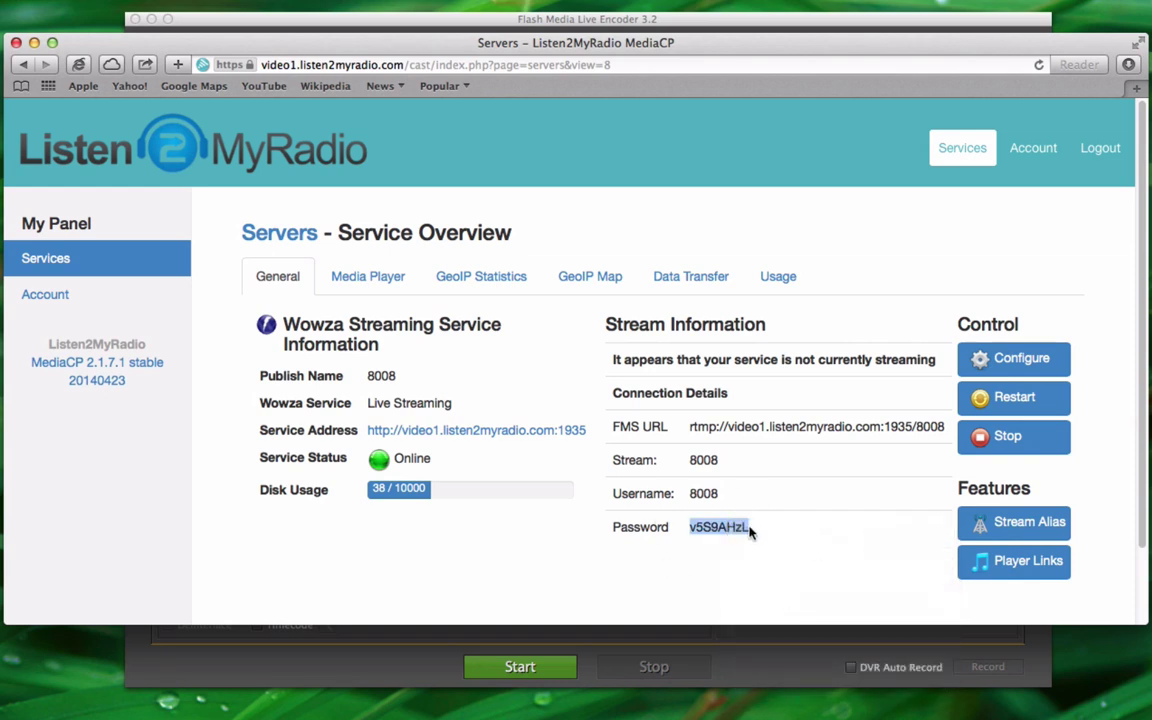
{"action": "key", "text": "super+Tab"}
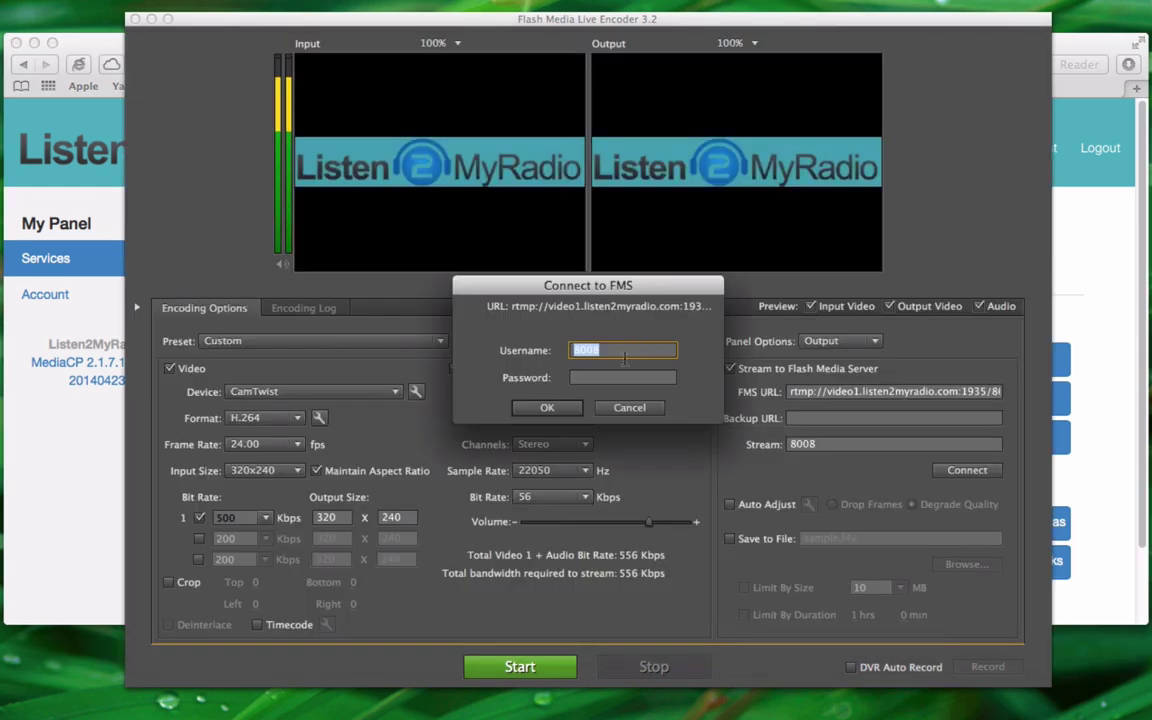
{"action": "left_click", "coordinate": [615, 377]}
{"action": "right_click", "coordinate": [614, 377]}
{"action": "left_click", "coordinate": [641, 417]}
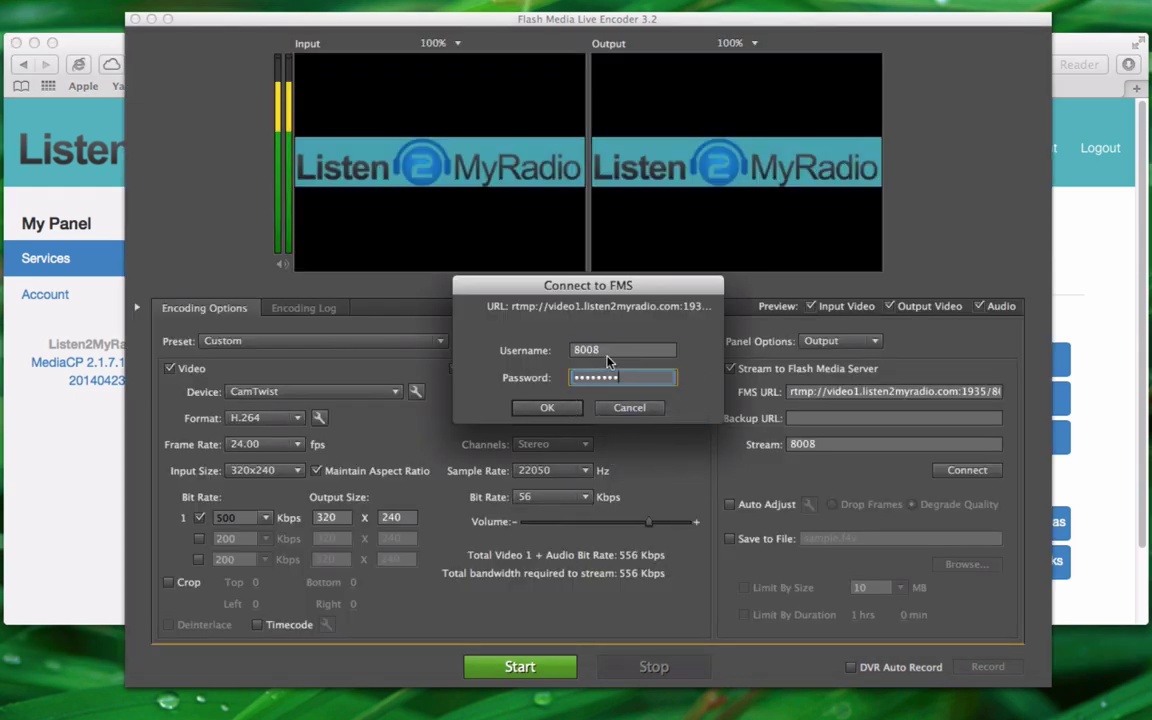
Step: Confirm the login, start streaming to the server, and bring MediaCP back in front
{"action": "left_click", "coordinate": [547, 408]}
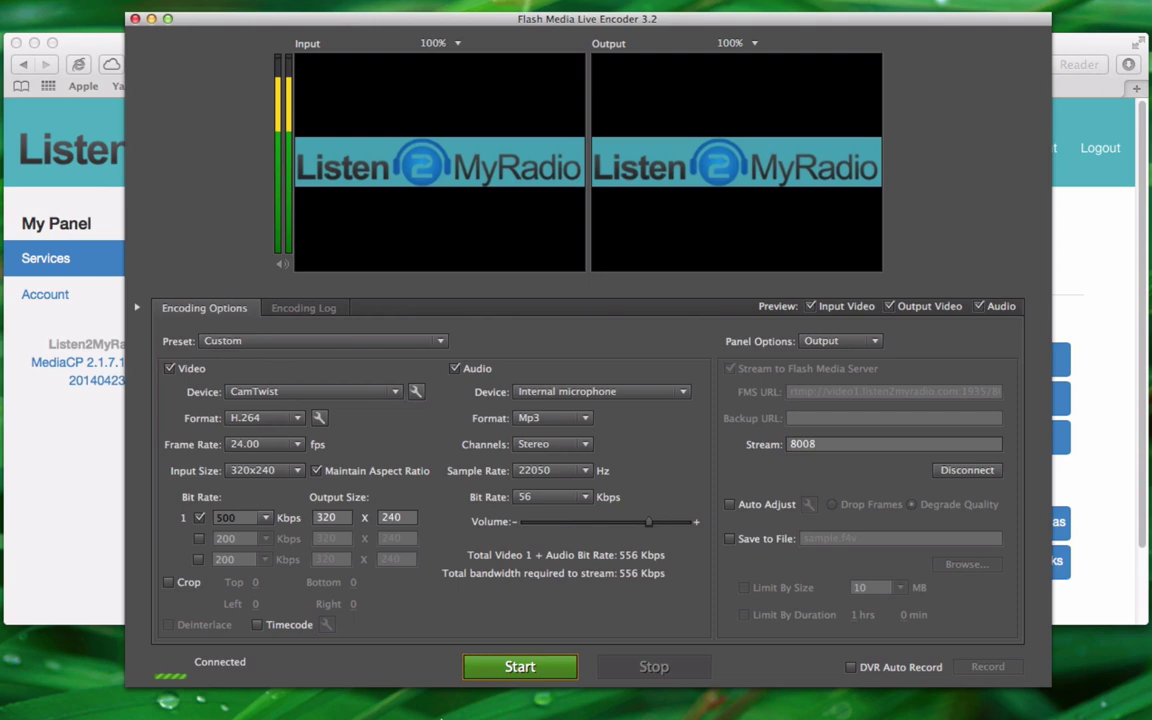
{"action": "left_click", "coordinate": [520, 666]}
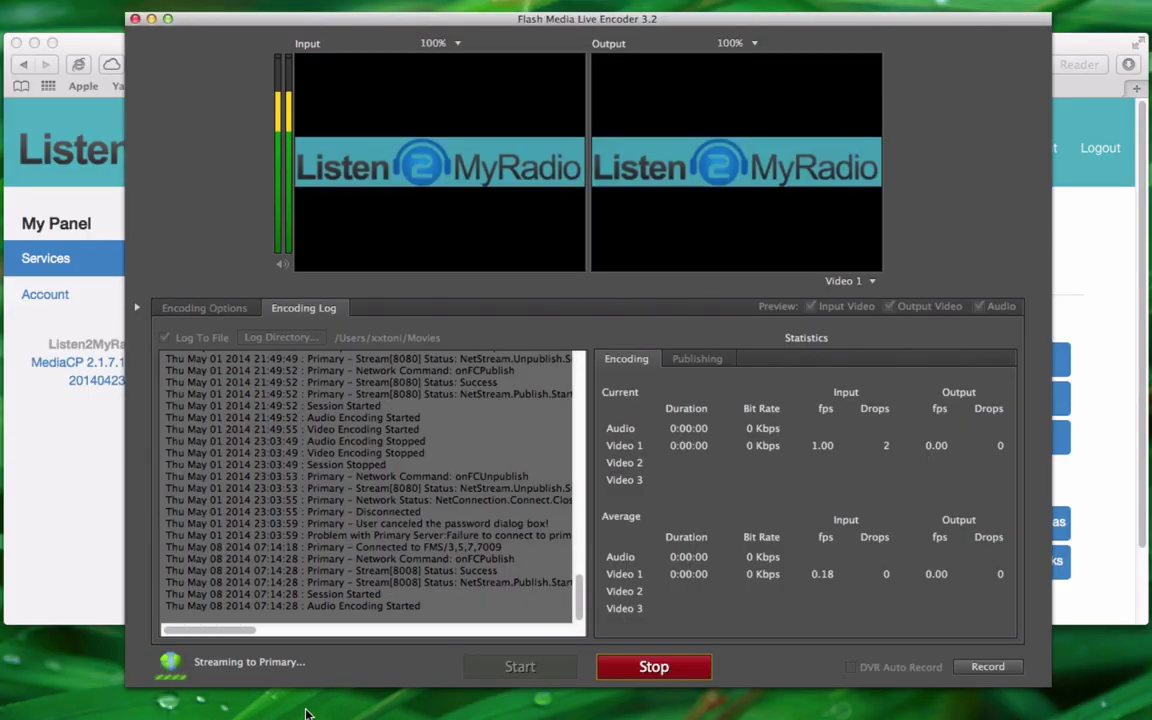
{"action": "left_click", "coordinate": [66, 465]}
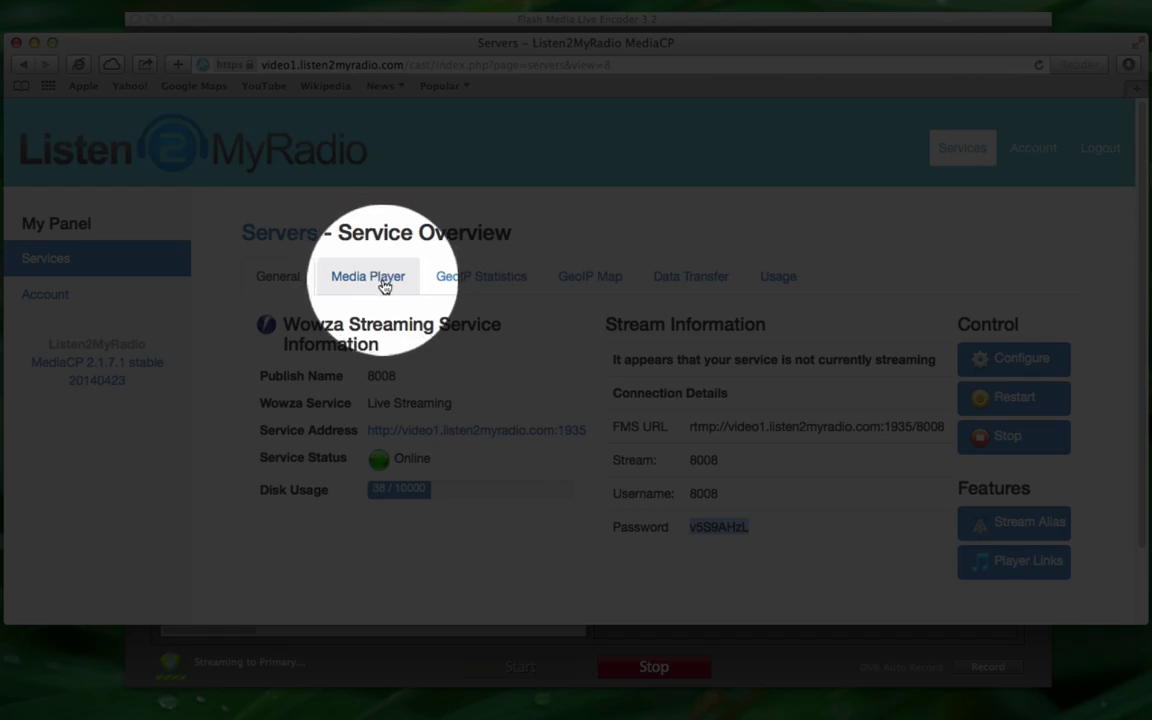
Step: Play the live stream in MediaCP's Media Player for service 8008, showing the Listen2MyRadio logo video
{"action": "left_click", "coordinate": [385, 286]}
{"action": "scroll", "coordinate": [580, 550], "scroll_direction": "down", "scroll_amount": 2}
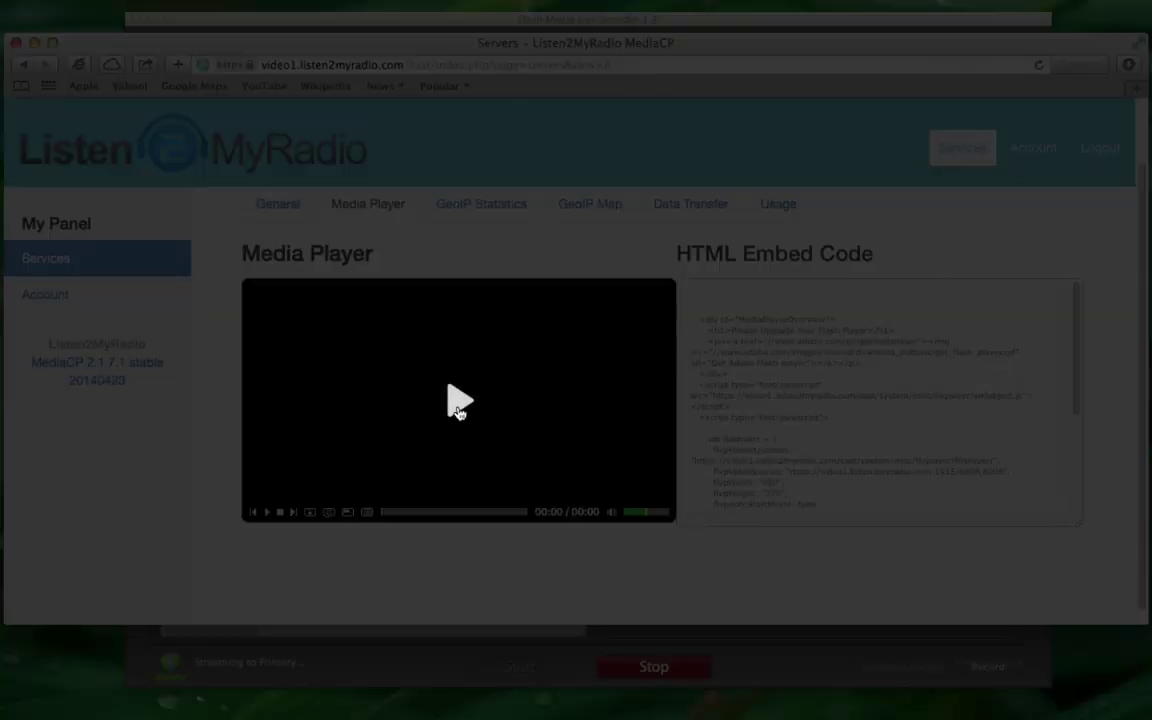
{"action": "left_click", "coordinate": [458, 405]}
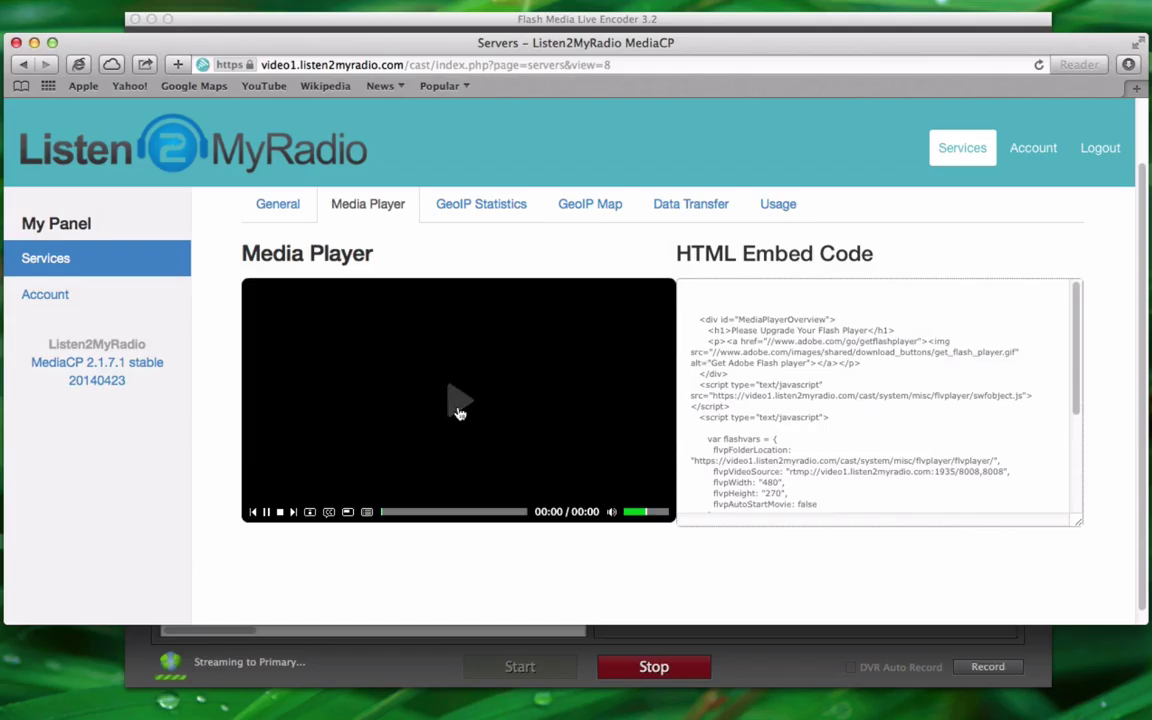